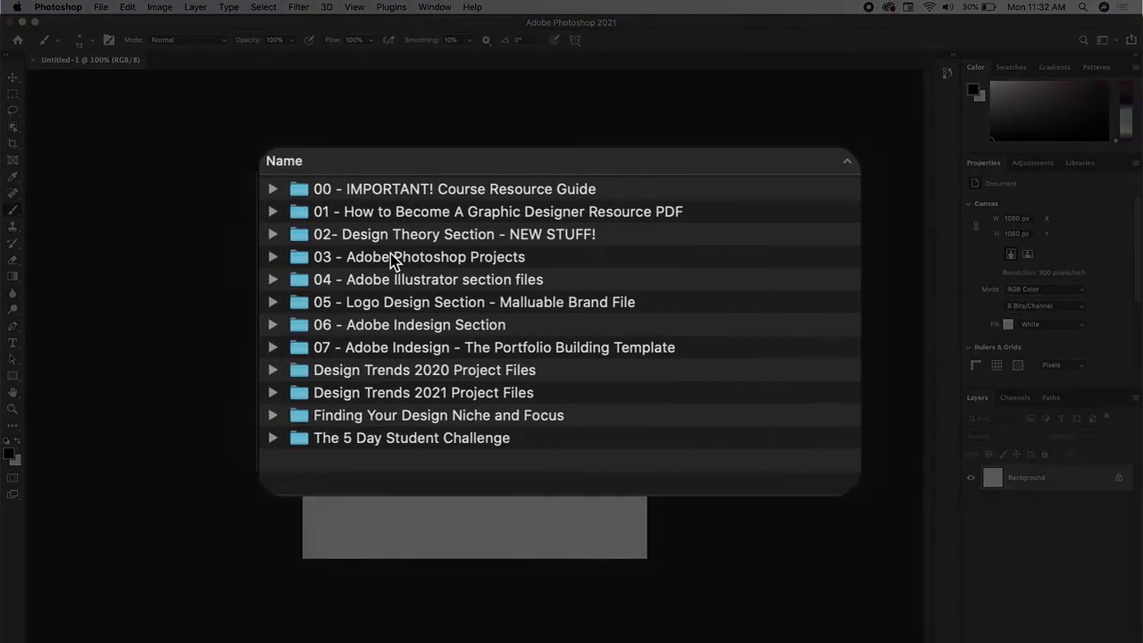
- Expand the 03 - Adobe Photoshop Projects folder in Finder and open Photoshop-Student-Worksheet.psd
left_click(390, 256)
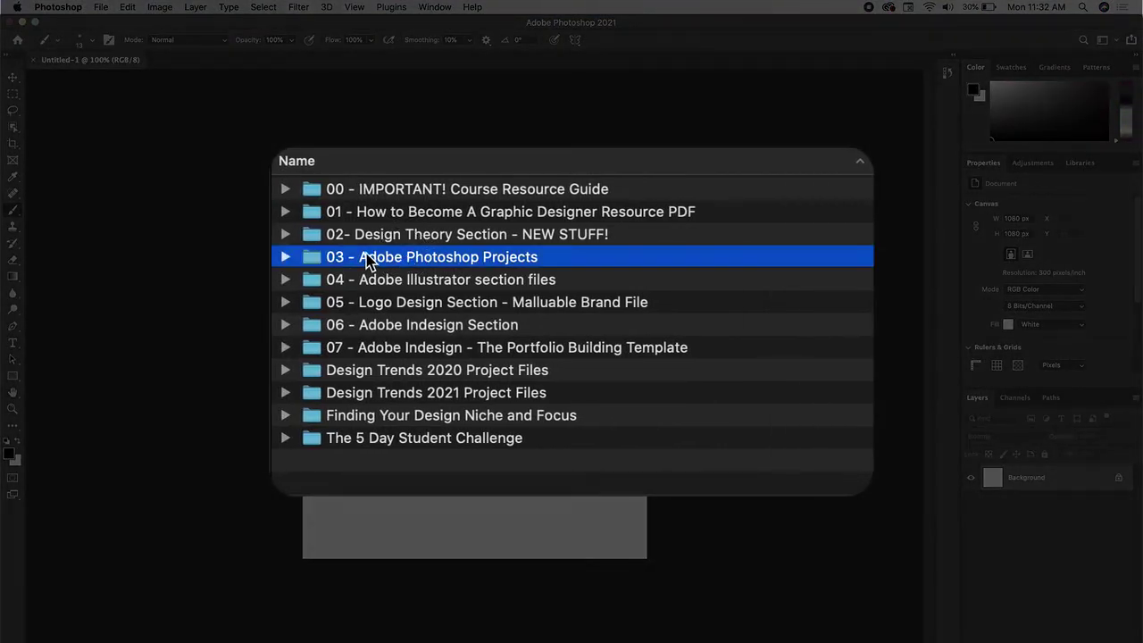
left_click(286, 257)
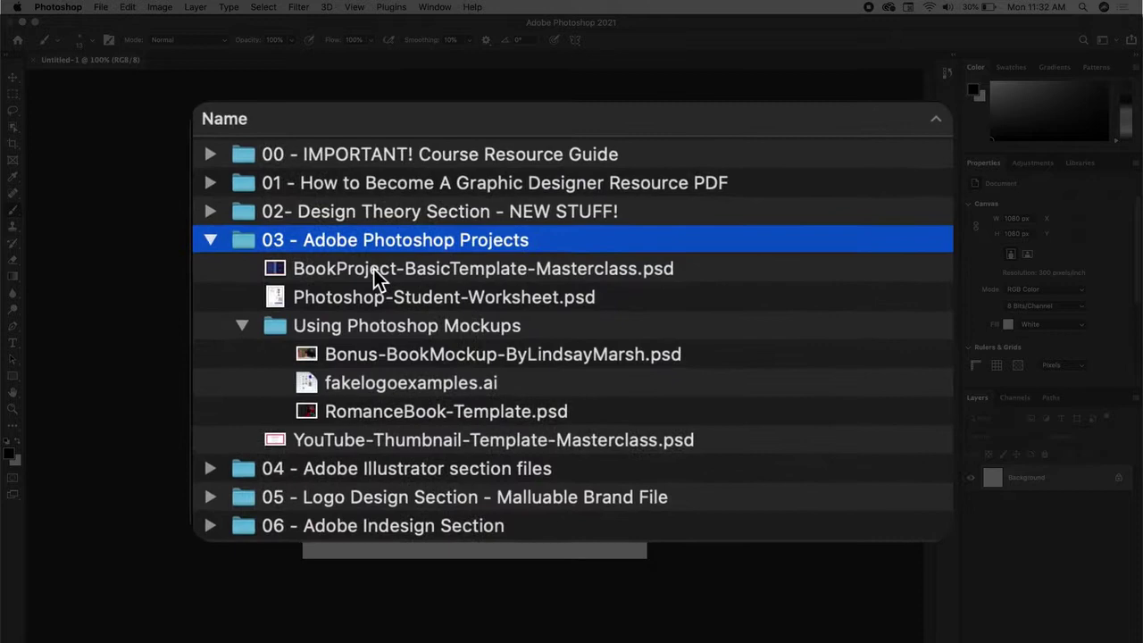
left_click(377, 297)
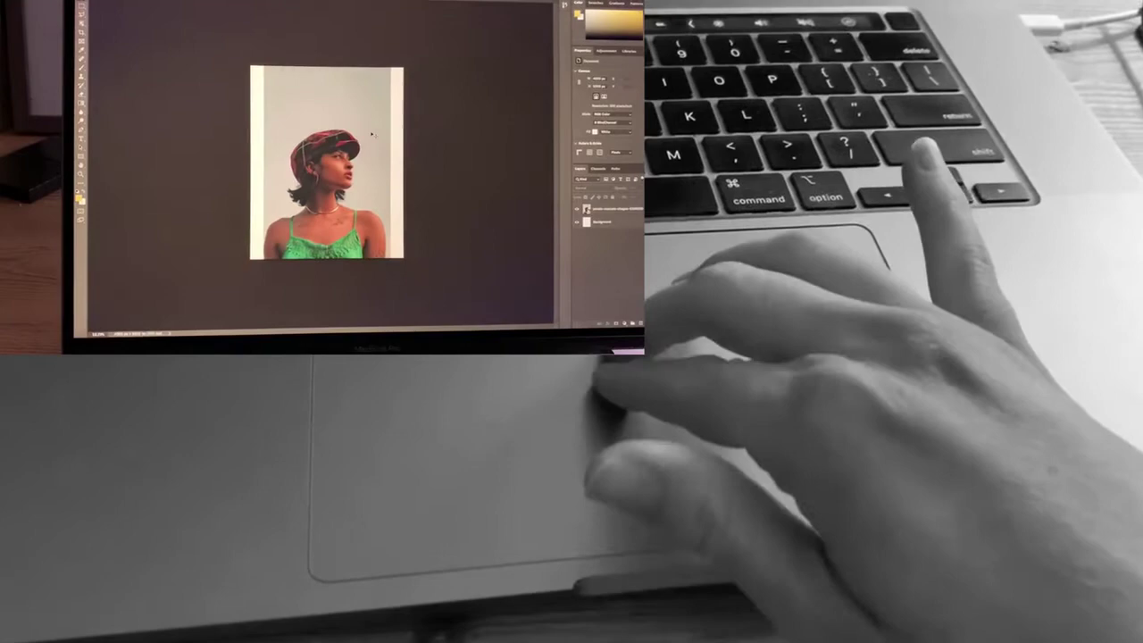
scroll(373, 134, "up", 5)
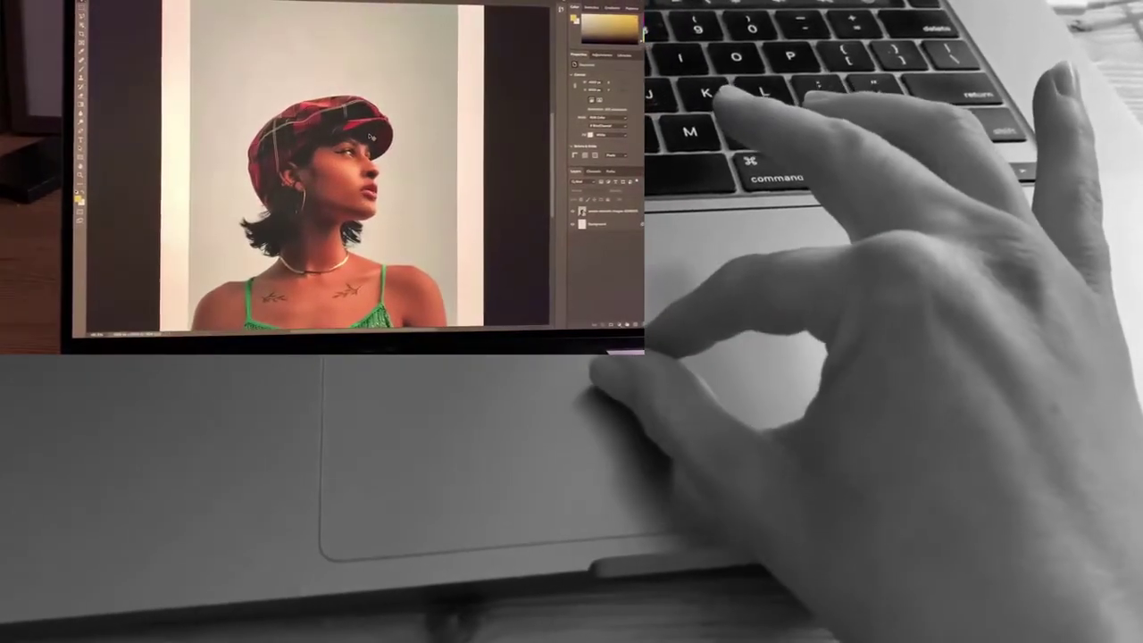
scroll(372, 133, "down", 5)
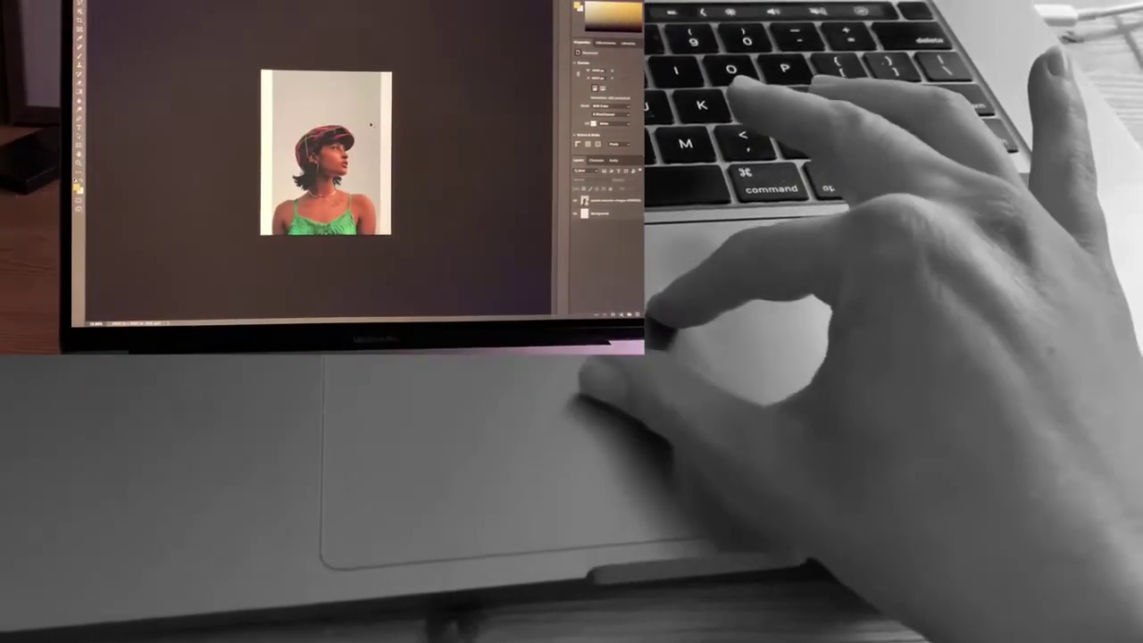
scroll(371, 132, "up", 5)
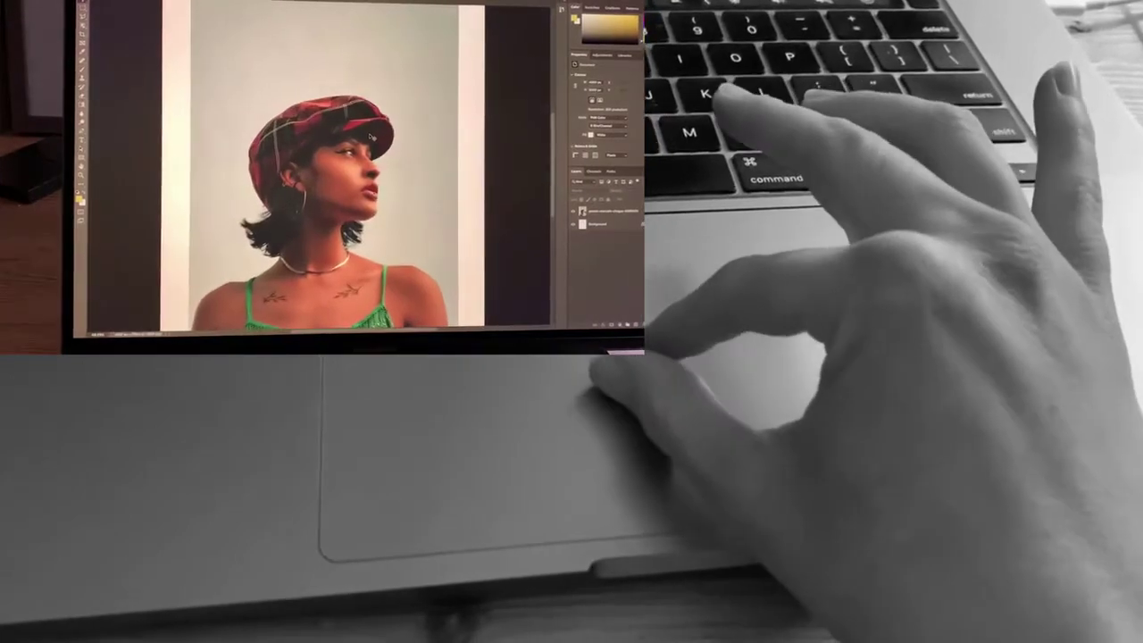
scroll(371, 134, "down", 5)
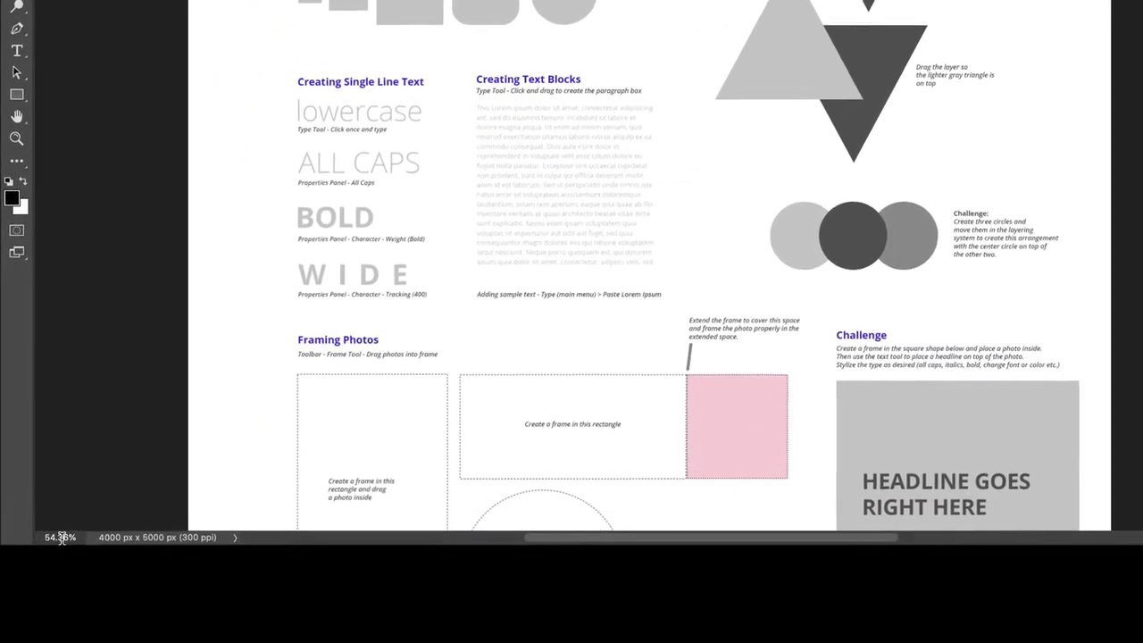
- Enter 100 in the status-bar zoom field to view the worksheet at 100%
left_click(61, 536)
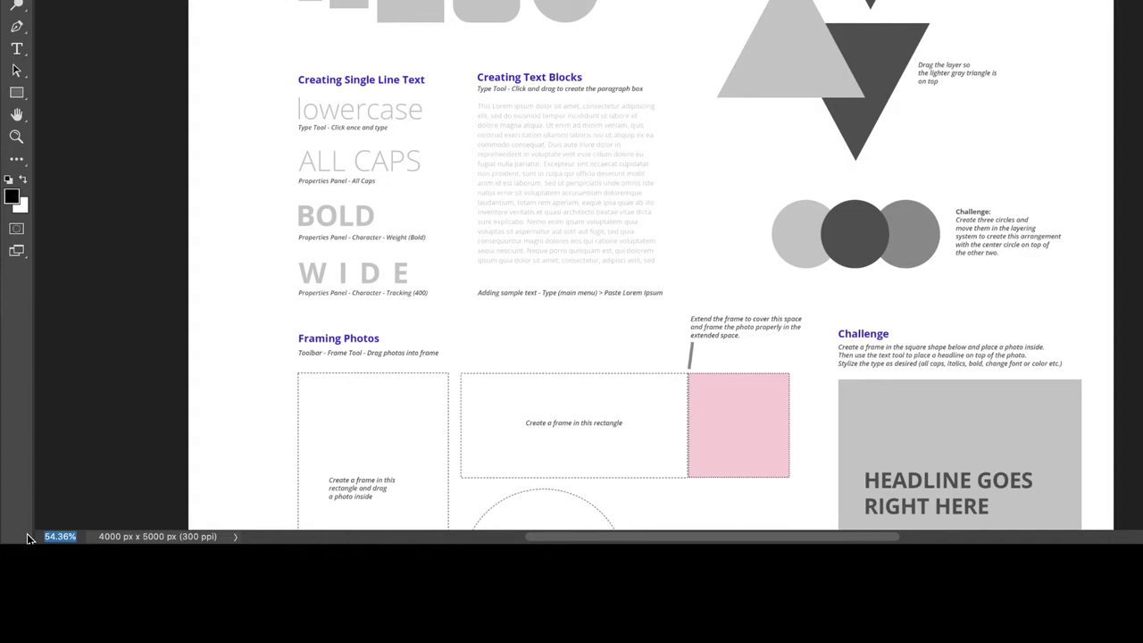
type("100")
key("Return")
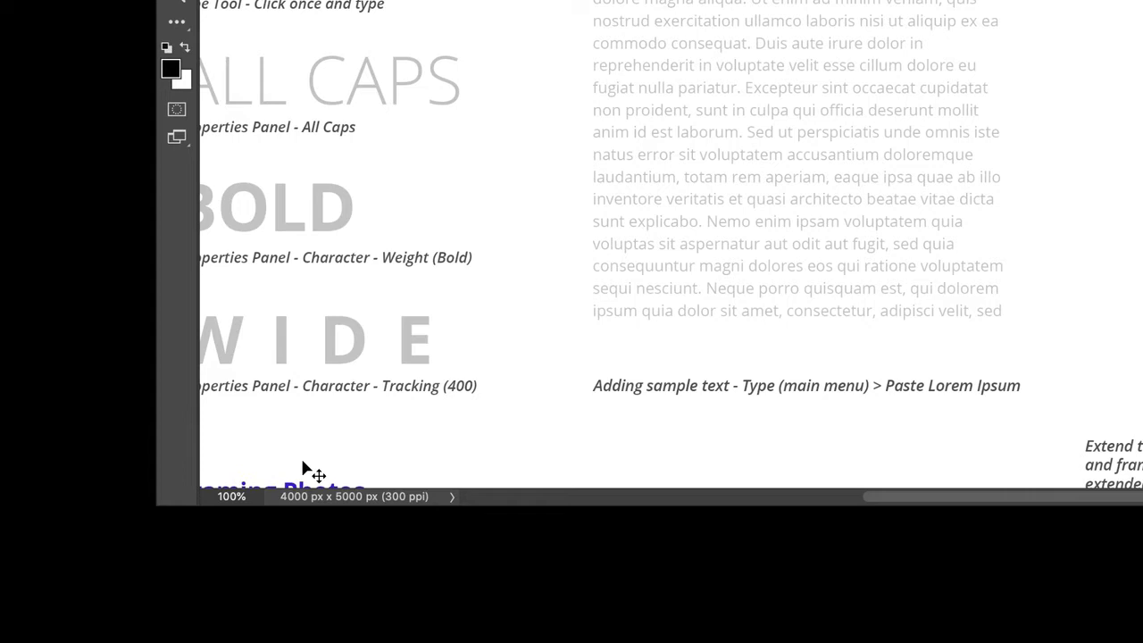
left_click(231, 494)
left_click(233, 494)
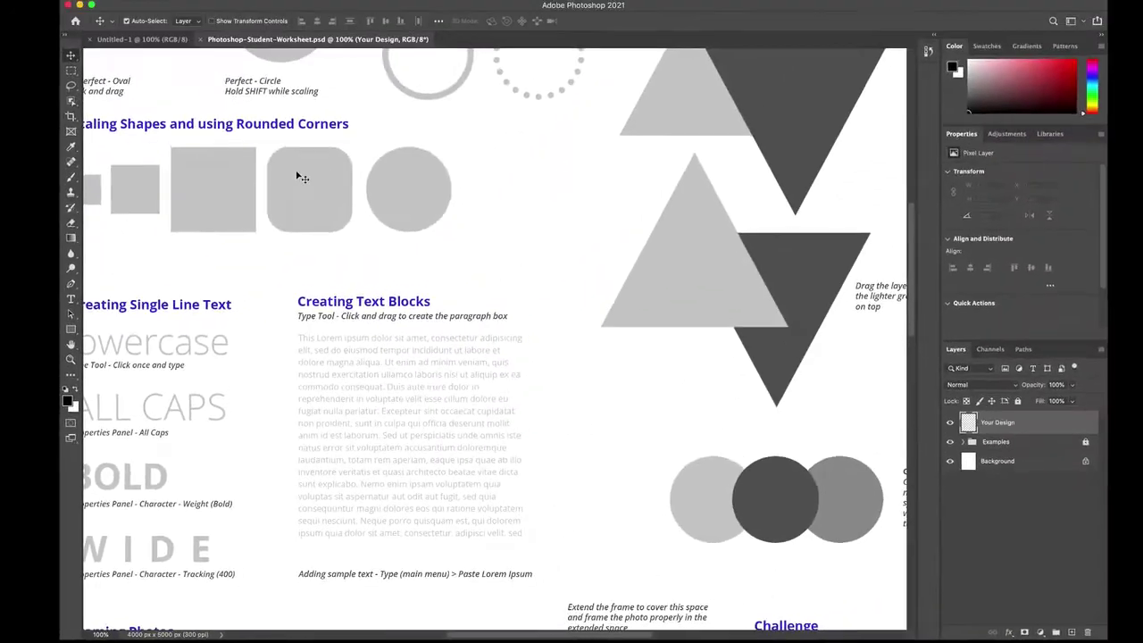
- Scroll to the worksheet's top-left and zoom to about 113% on the shape tool examples
scroll(294, 190, "up", 5)
scroll(294, 189, "left", 5)
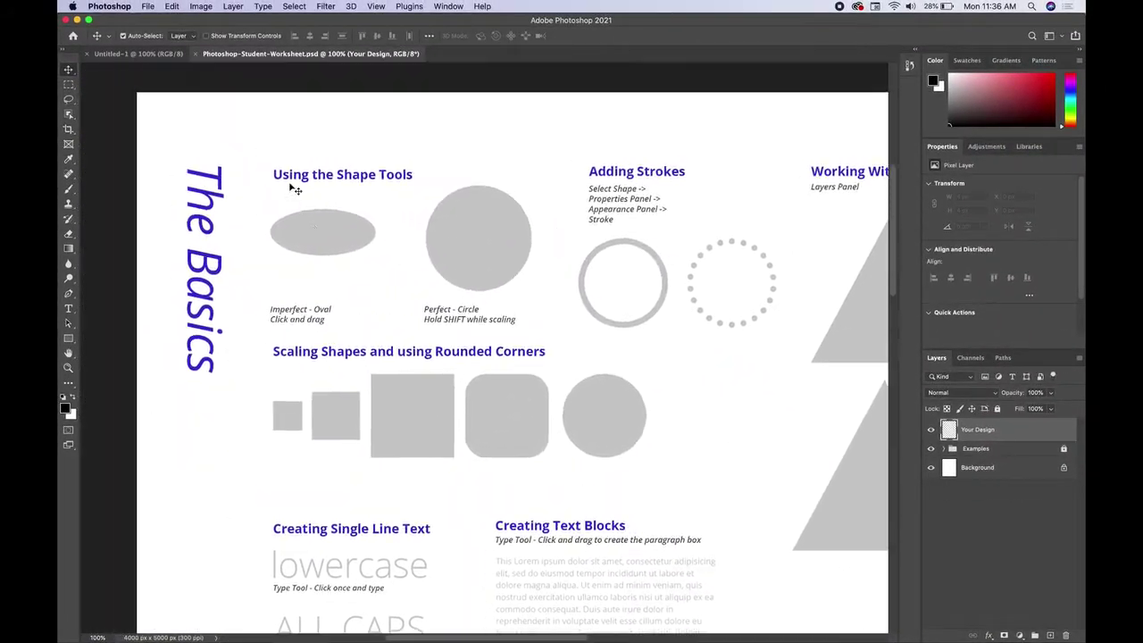
scroll(295, 189, "up", 1)
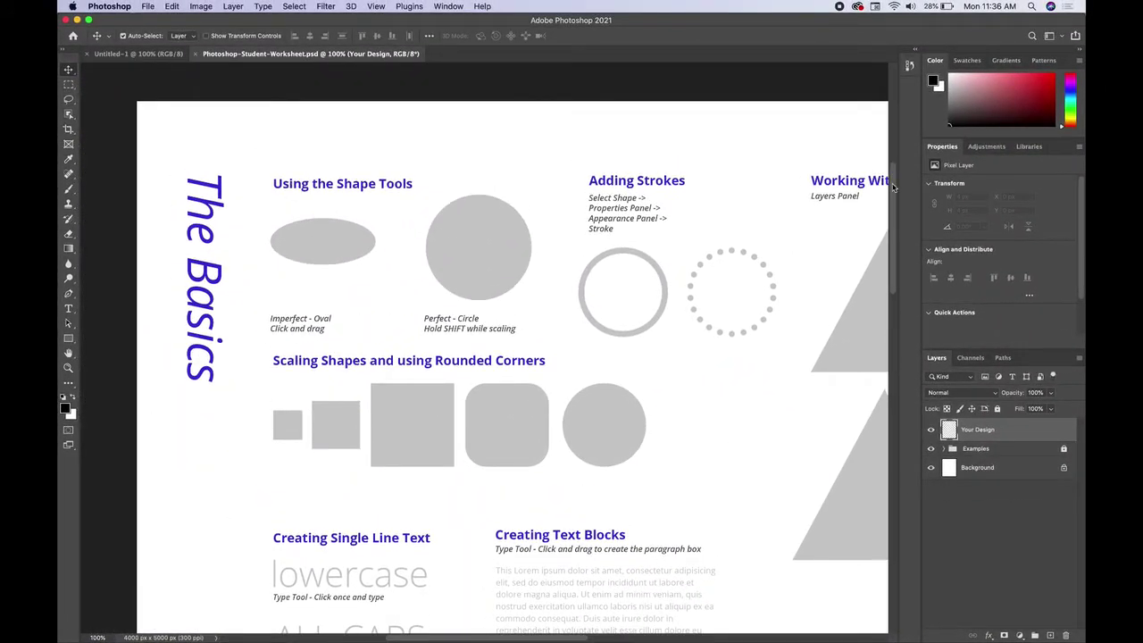
scroll(891, 165, "up", 5)
scroll(891, 165, "down", 7)
scroll(552, 294, "right", 1)
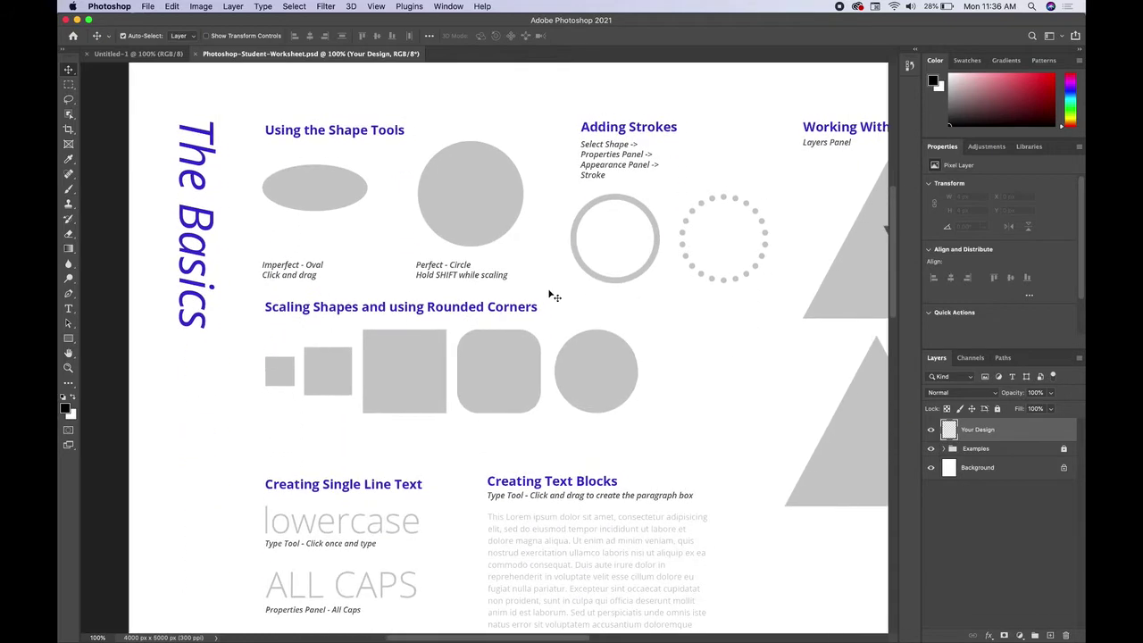
scroll(553, 296, "right", 5)
scroll(554, 295, "left", 6)
scroll(553, 296, "up", 2)
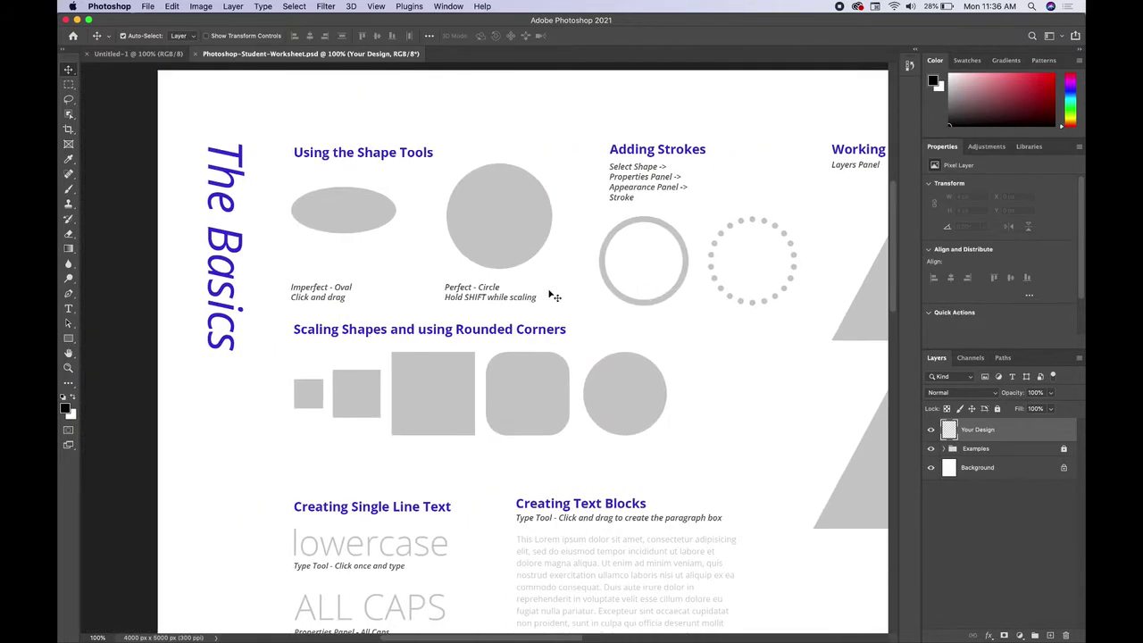
scroll(893, 194, "up", 5)
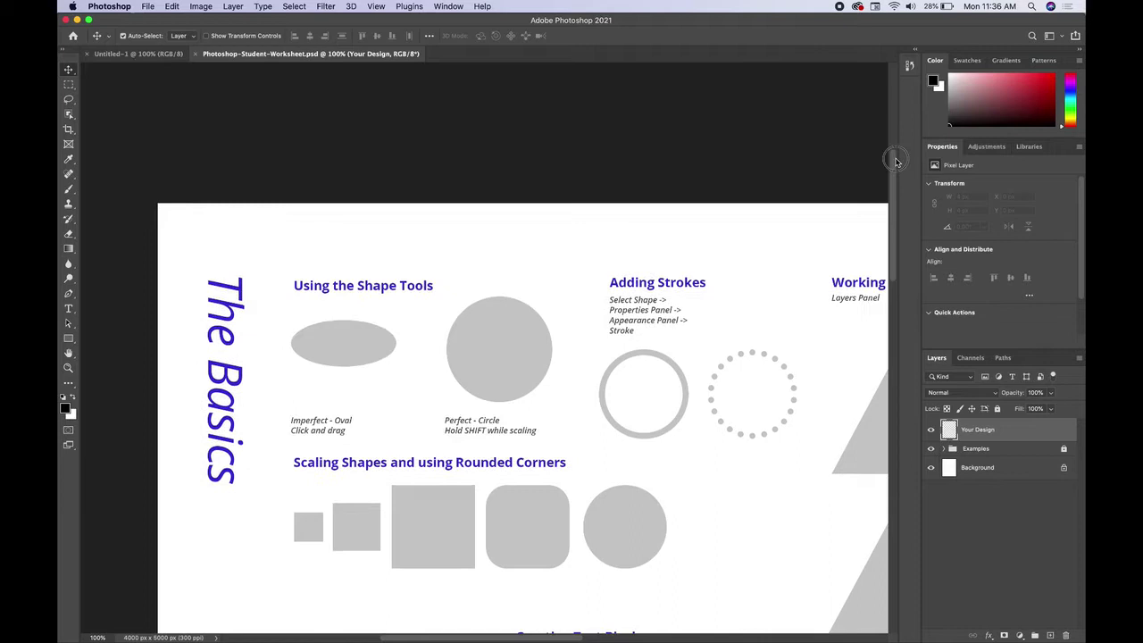
scroll(895, 170, "down", 3)
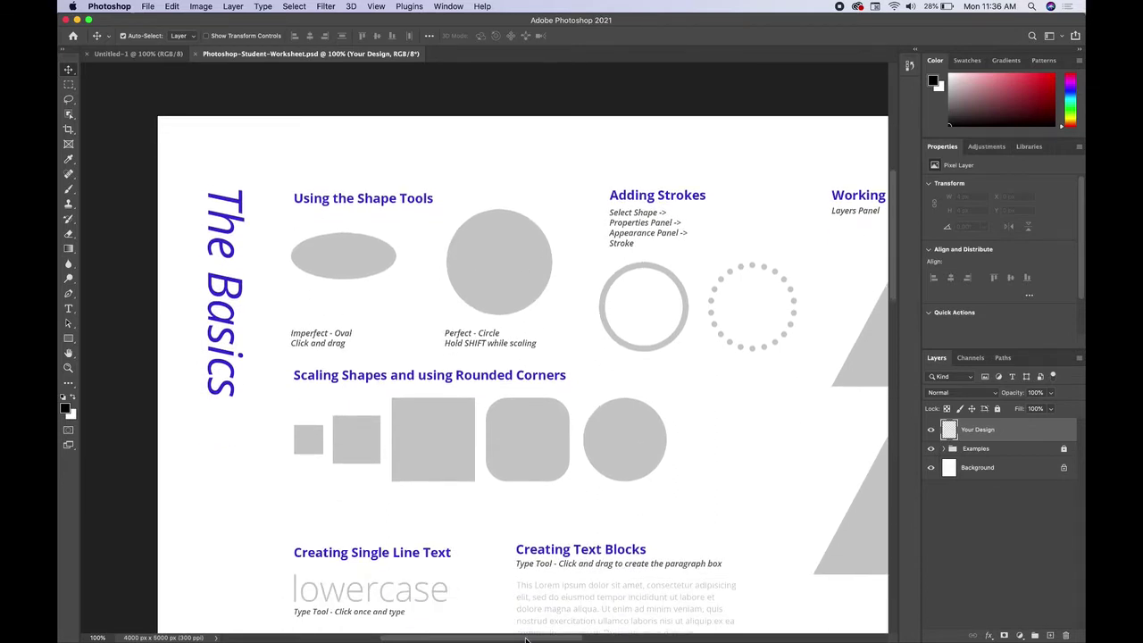
mouse_move(526, 640)
left_mouse_down()
mouse_move(596, 636)
mouse_move(506, 636)
mouse_move(546, 633)
mouse_move(523, 636)
left_mouse_up()
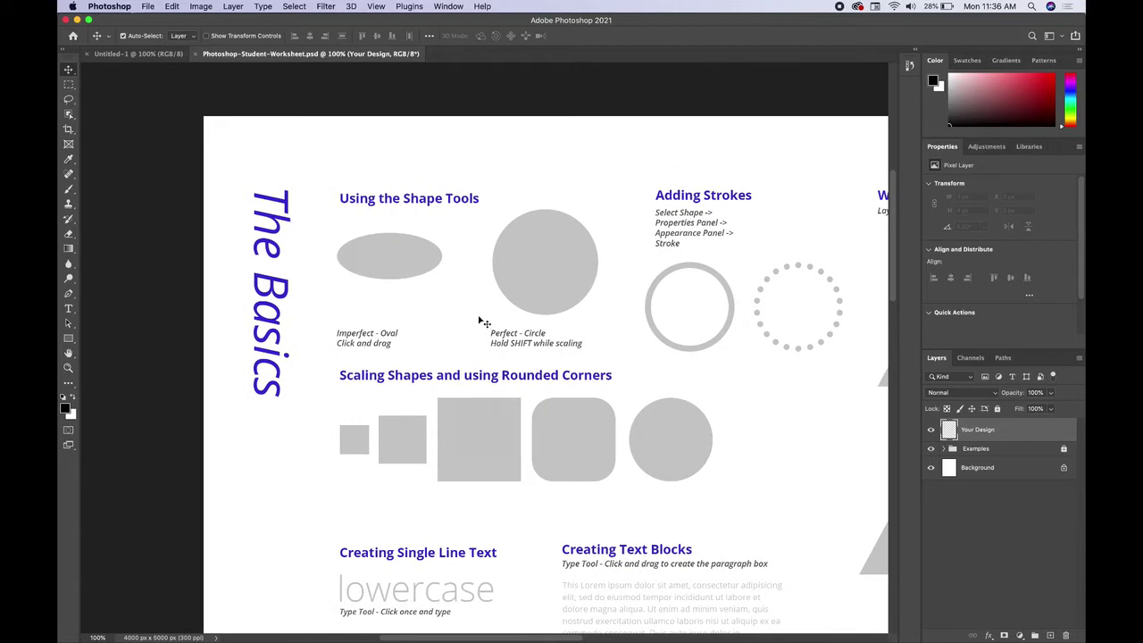
scroll(447, 307, "up", 2)
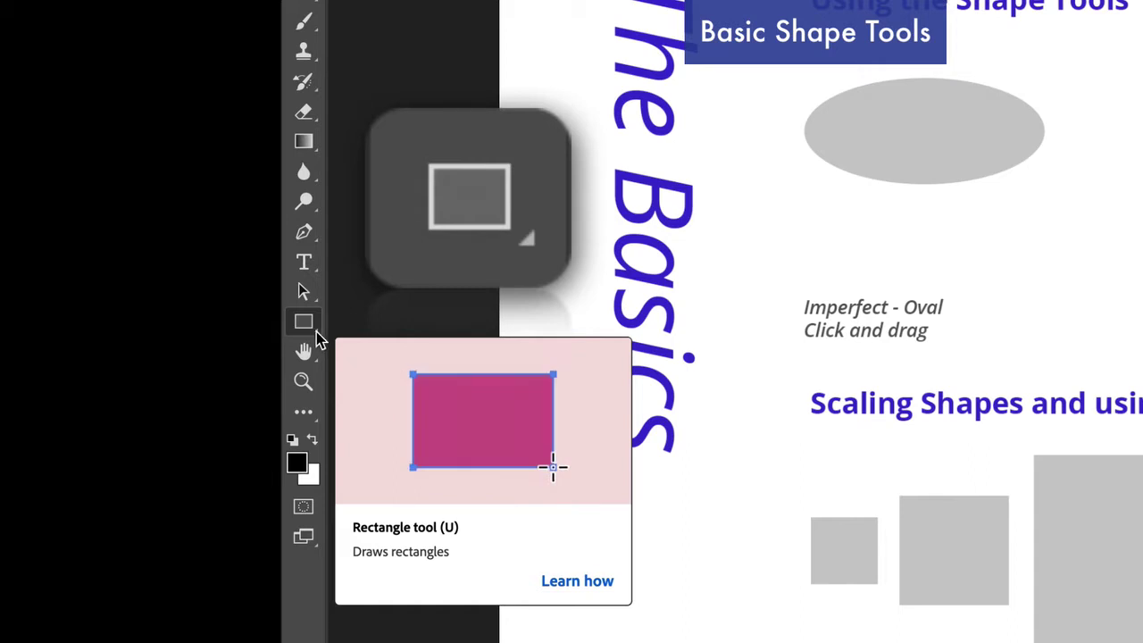
- Bring up the Rectangle Tool's flyout to switch to the Ellipse Tool
left_click_drag(307, 324, 387, 366)
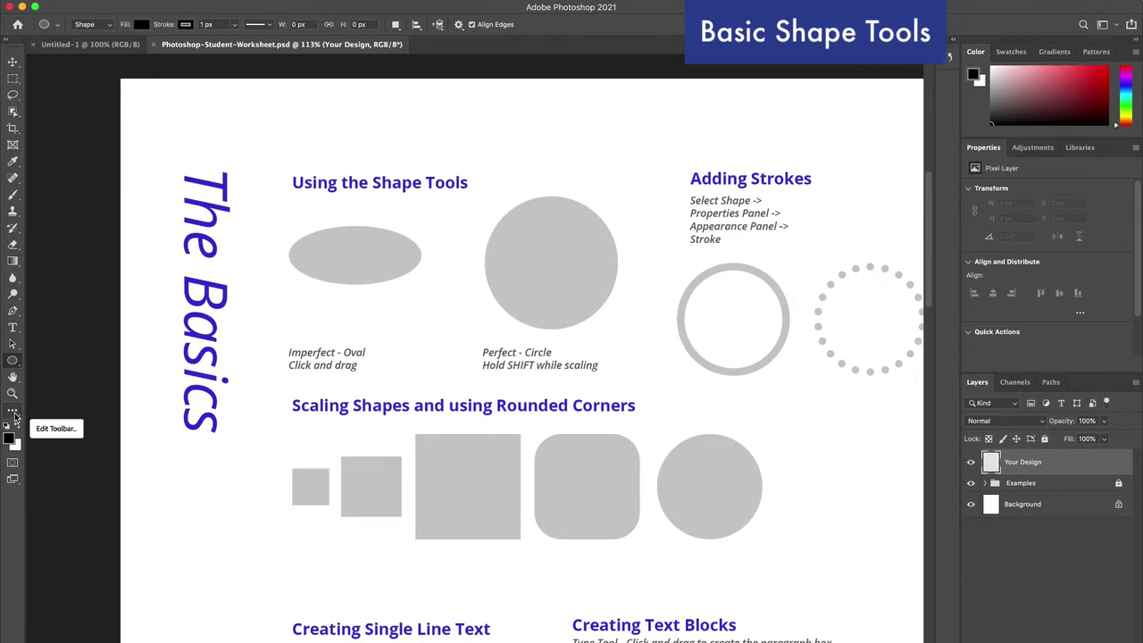
- Open Customize Toolbar and move it aside, then close it and bring up the shape tools flyout
left_click(12, 412)
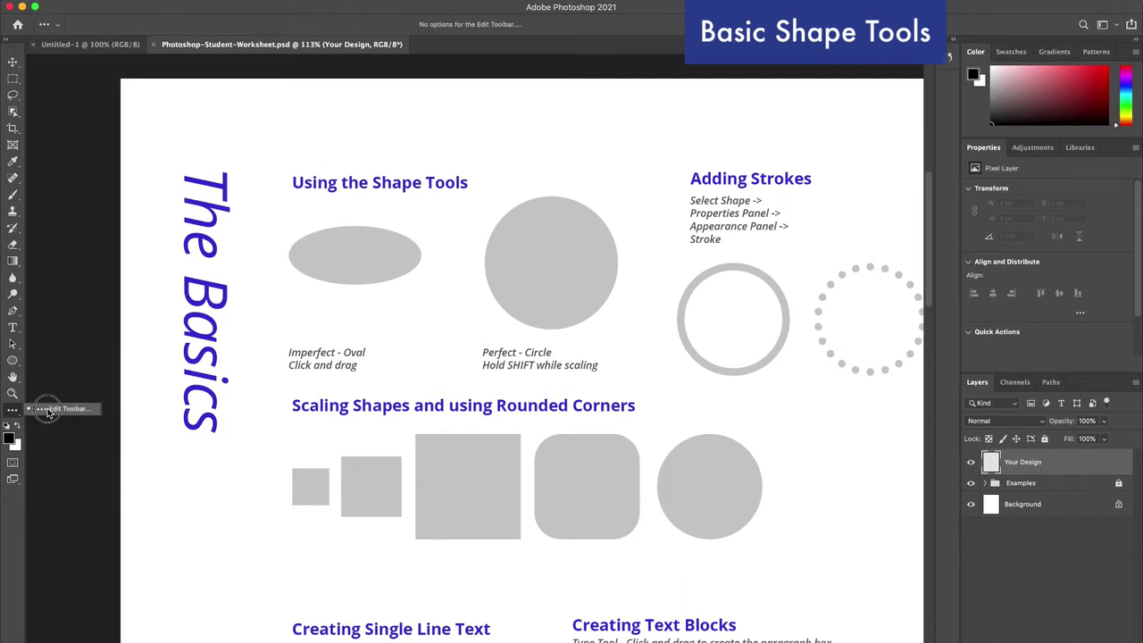
left_click(61, 410)
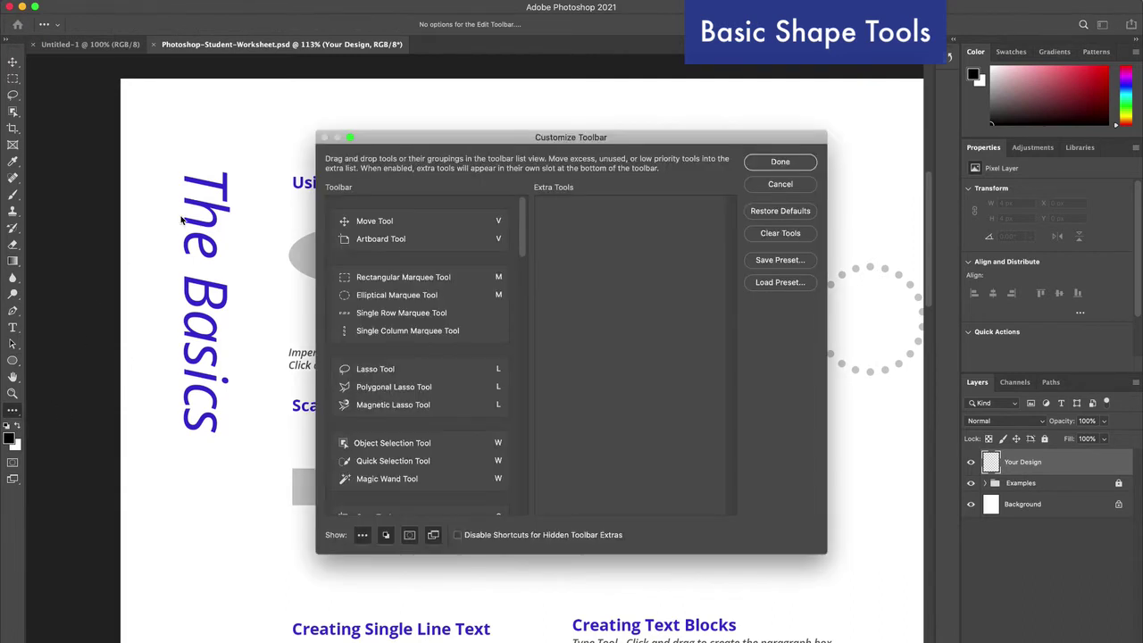
left_click_drag(381, 146, 137, 104)
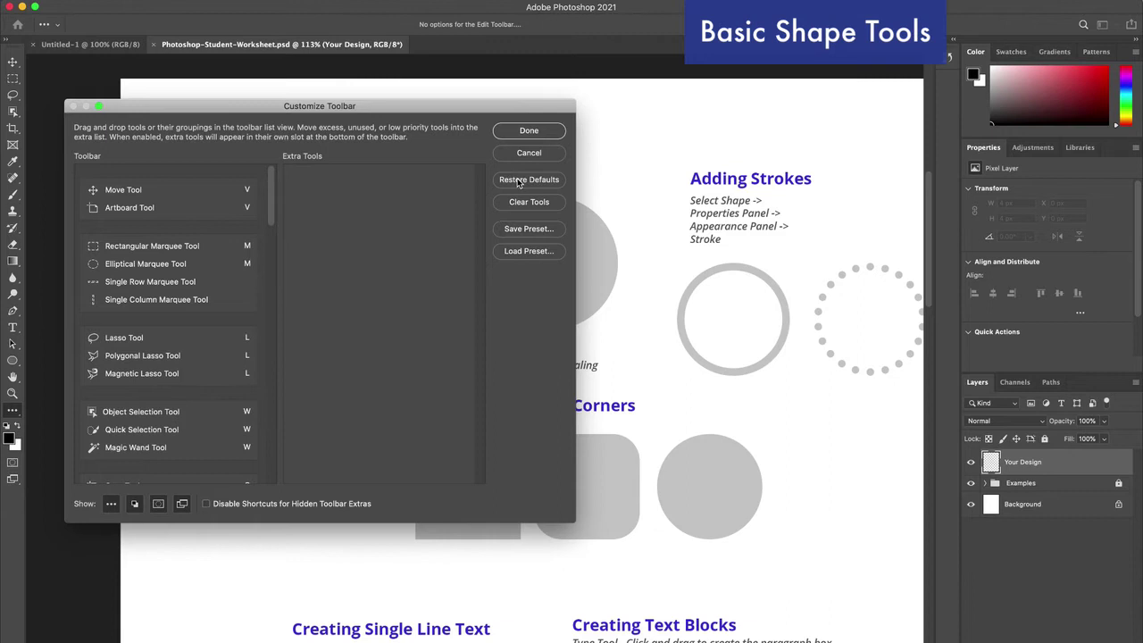
left_click(12, 375)
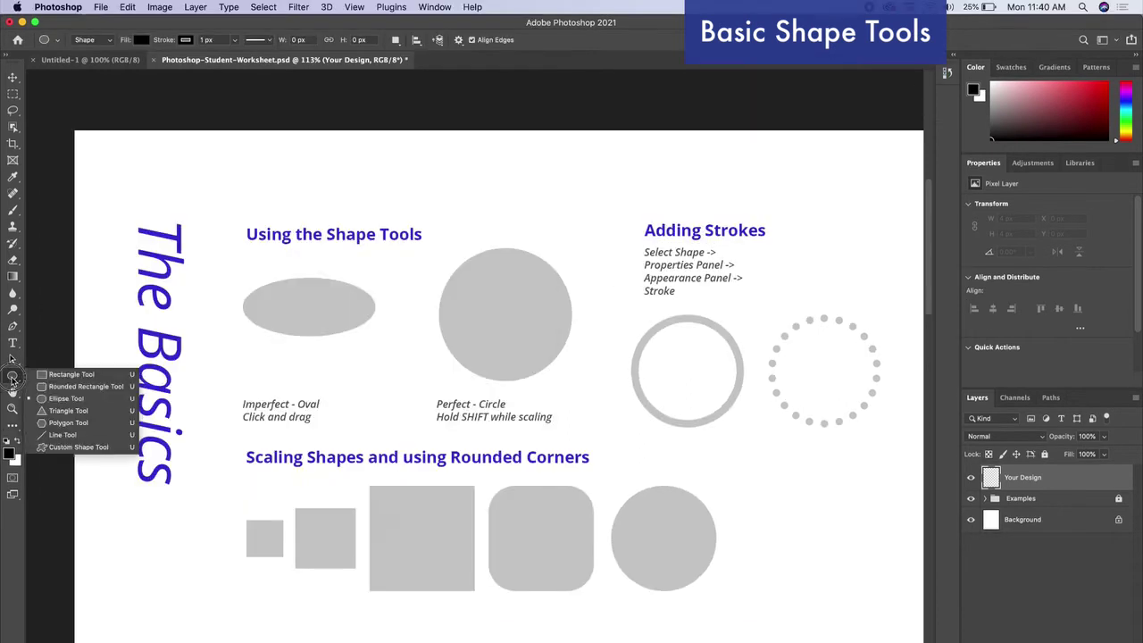
- Draw a black ellipse over the grey Imperfect - Oval and trim its height to 372 × 162 px
left_click(75, 398)
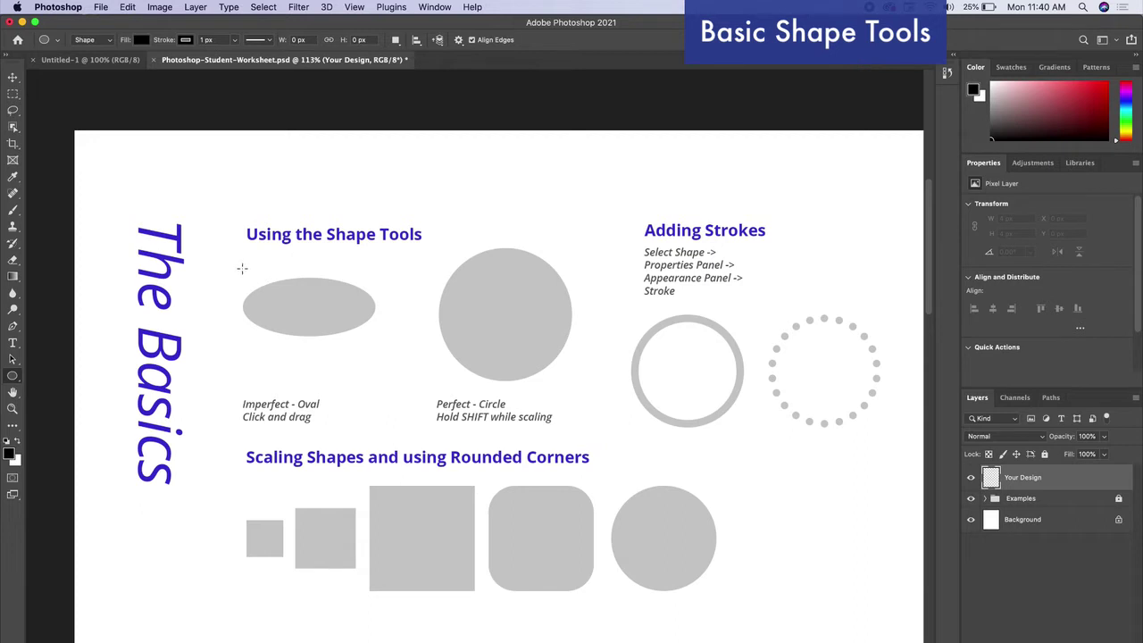
left_click_drag(241, 268, 375, 337)
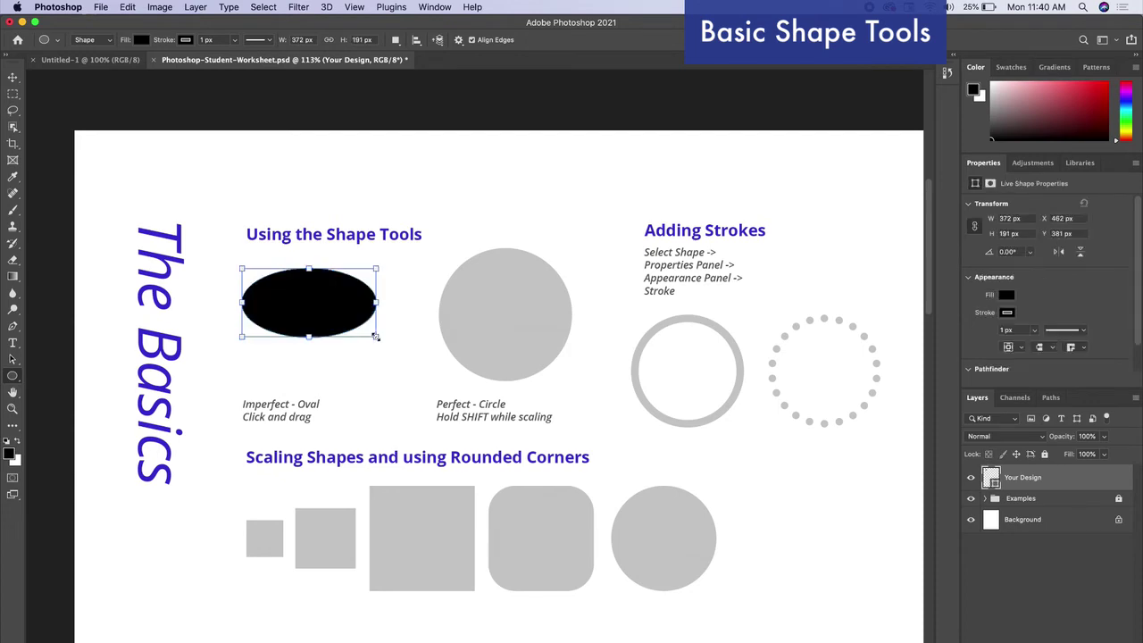
scroll(308, 267, "up", 5)
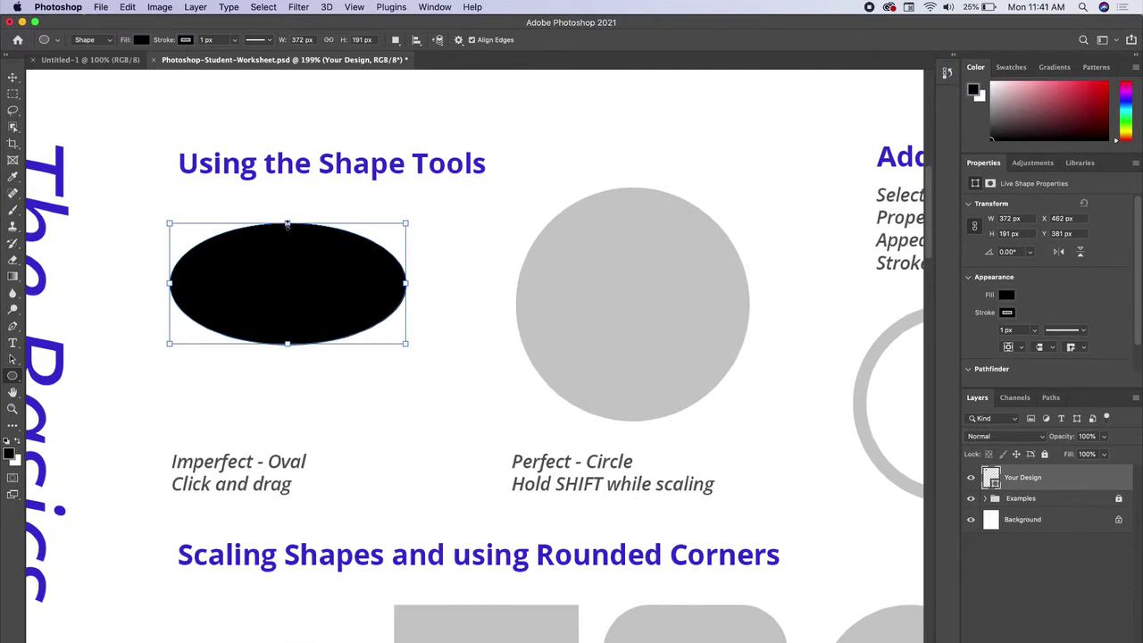
mouse_move(286, 224)
left_mouse_down()
mouse_move(286, 250)
mouse_move(287, 240)
left_mouse_up()
mouse_move(286, 343)
left_mouse_down()
mouse_move(287, 327)
mouse_move(286, 341)
left_mouse_up()
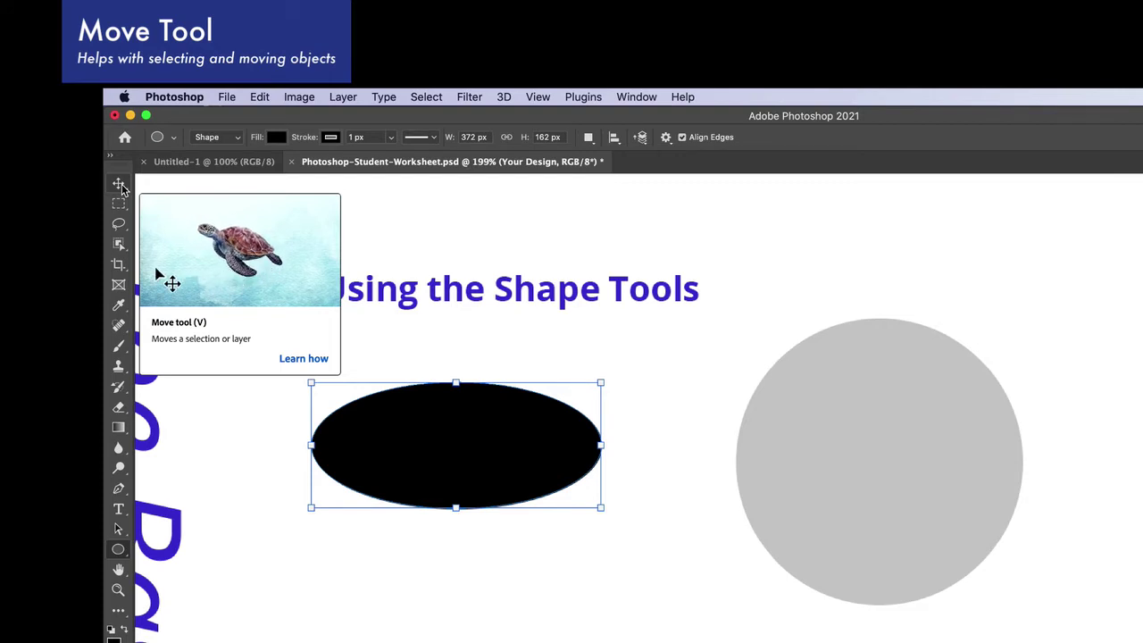
- With the Move tool, shift the black oval around and leave it over the grey oval example
left_click(120, 185)
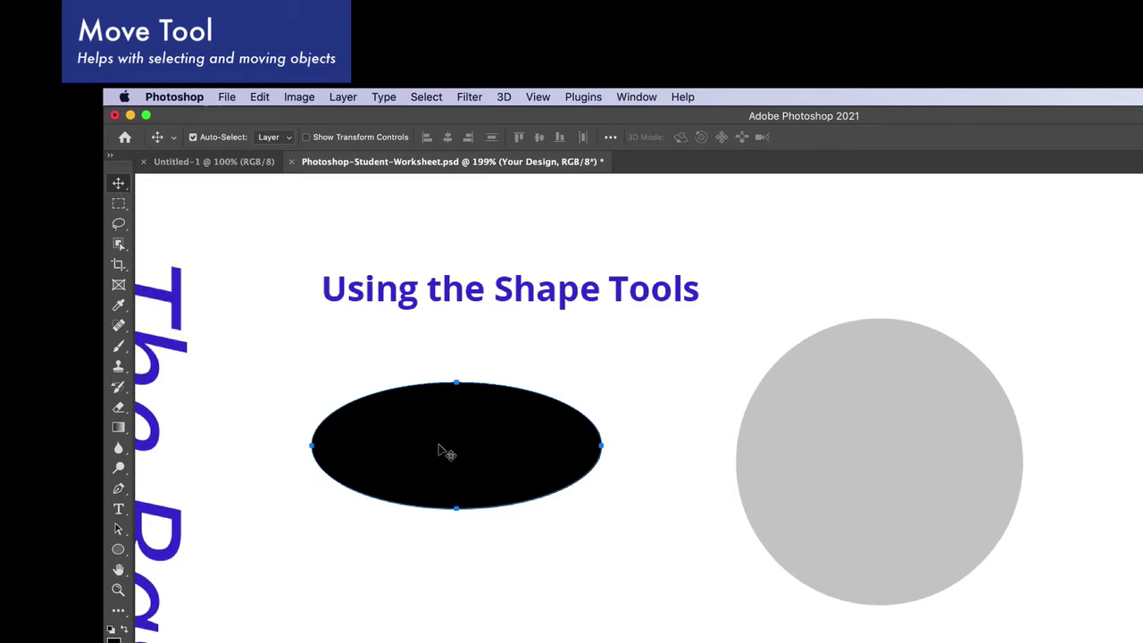
left_click_drag(447, 453, 471, 459)
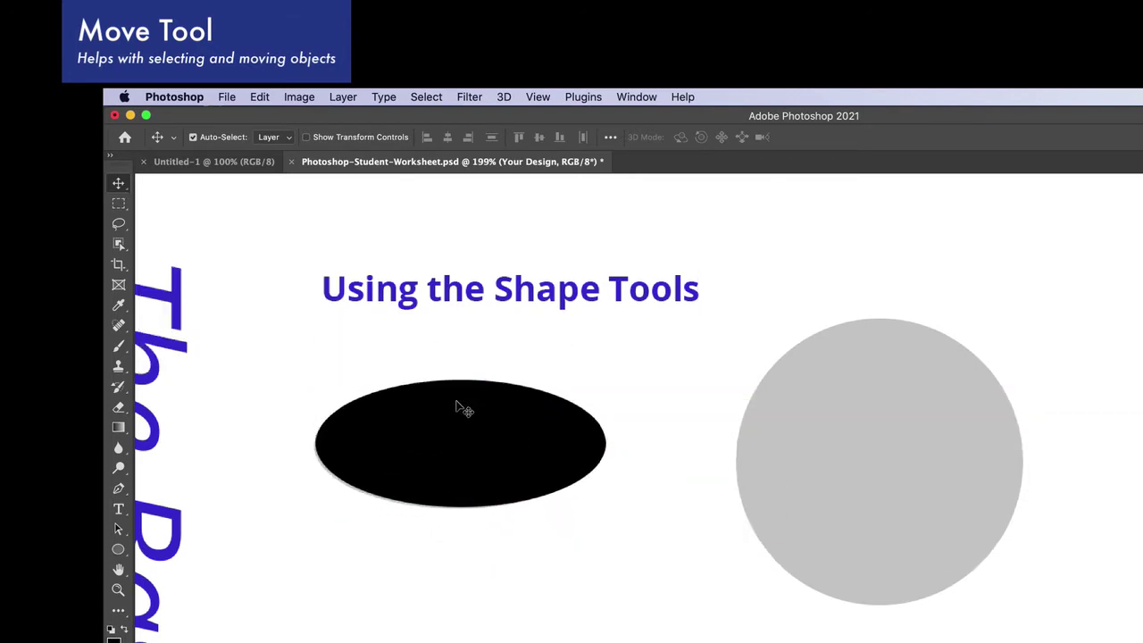
mouse_move(457, 407)
left_mouse_down()
mouse_move(449, 416)
mouse_move(491, 383)
mouse_move(474, 416)
mouse_move(451, 425)
mouse_move(437, 412)
mouse_move(500, 402)
mouse_move(449, 426)
left_mouse_up()
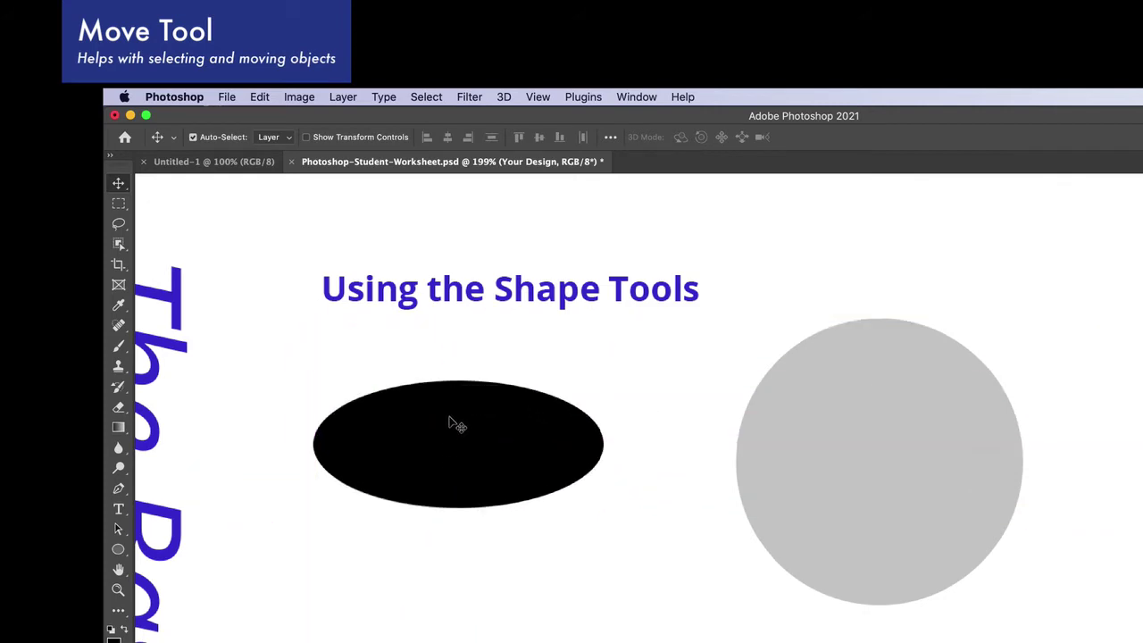
left_click(457, 411)
mouse_move(457, 412)
left_mouse_down()
mouse_move(459, 439)
mouse_move(446, 416)
mouse_move(455, 424)
left_mouse_up()
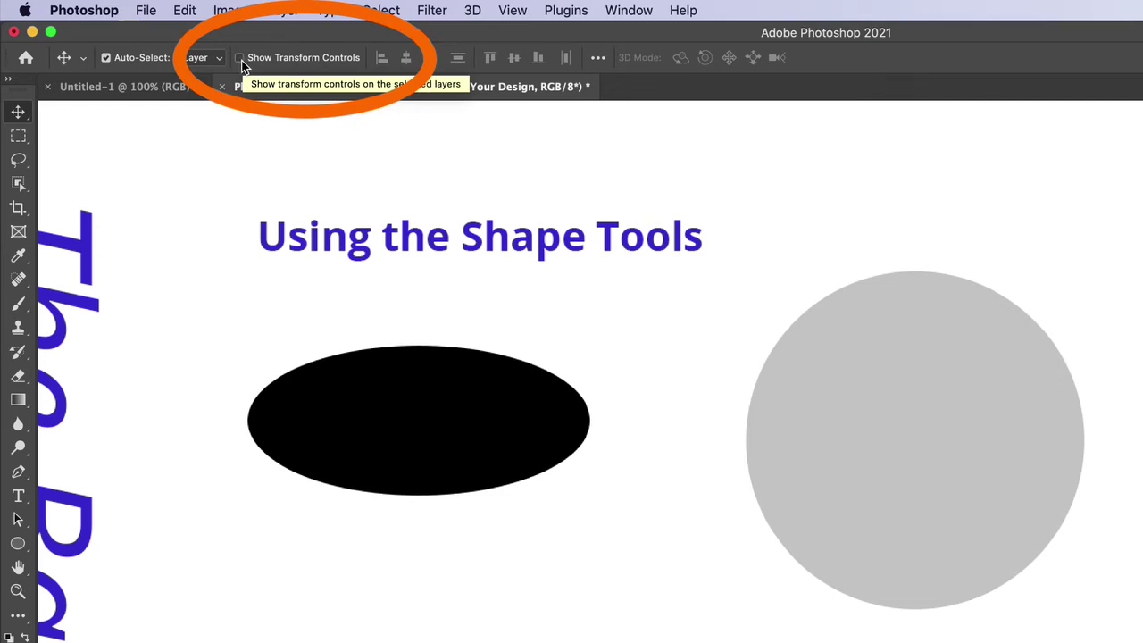
- Enable Show Transform Controls and scale the black oval to about 364 × 158.5 px, undoing a trial rotation
left_click(240, 58)
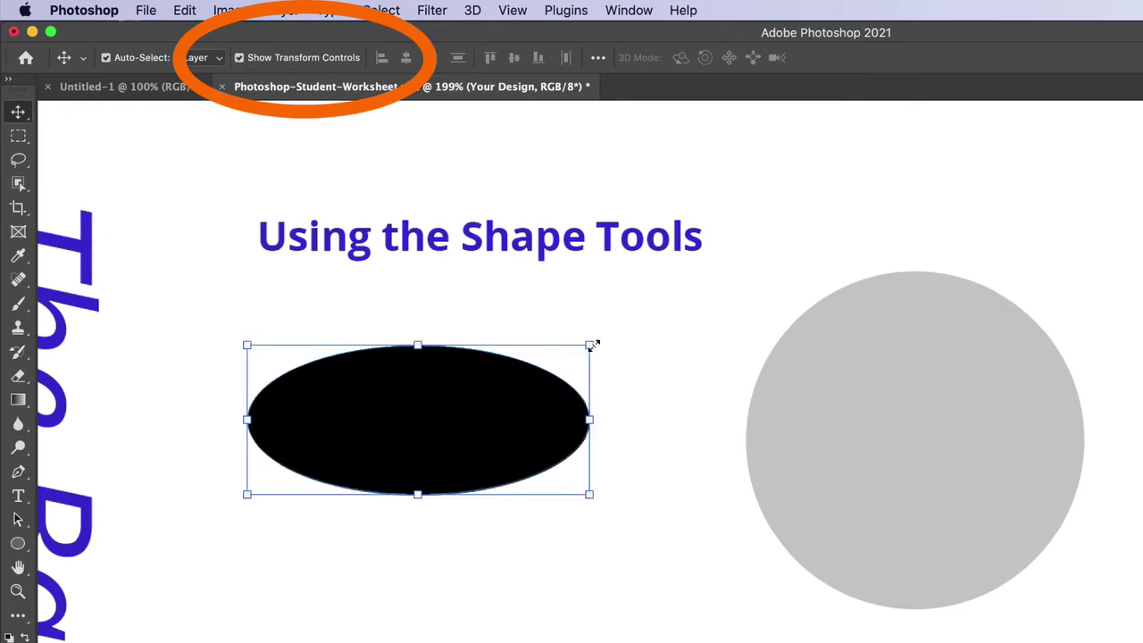
mouse_move(417, 344)
left_mouse_down()
mouse_move(419, 321)
mouse_move(420, 348)
left_mouse_up()
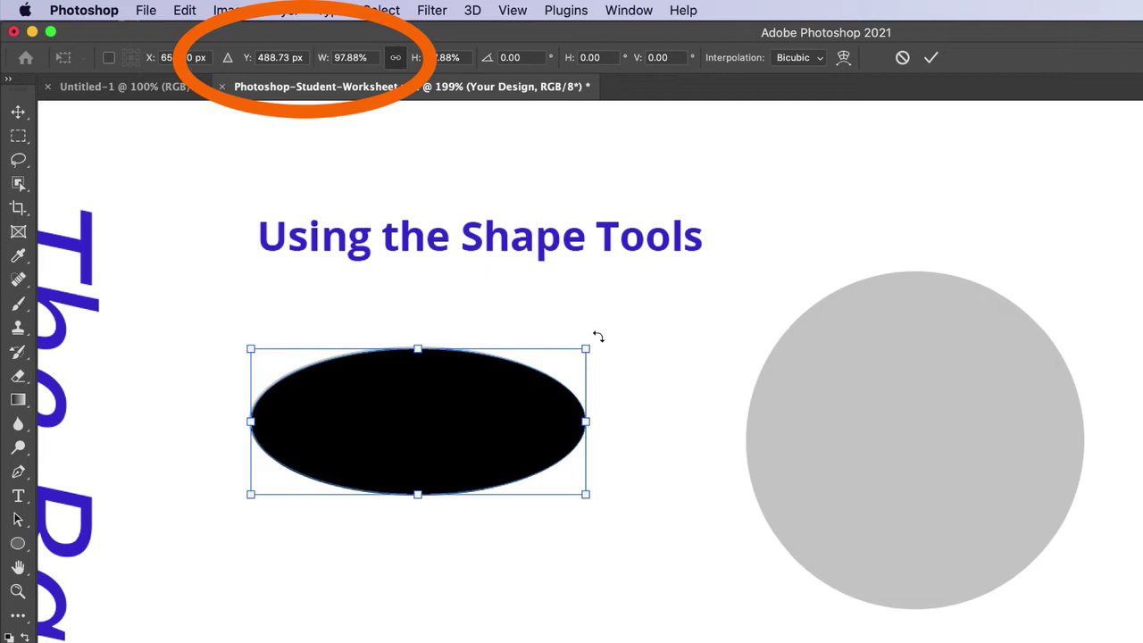
left_click_drag(596, 336, 556, 454)
key("super+z")
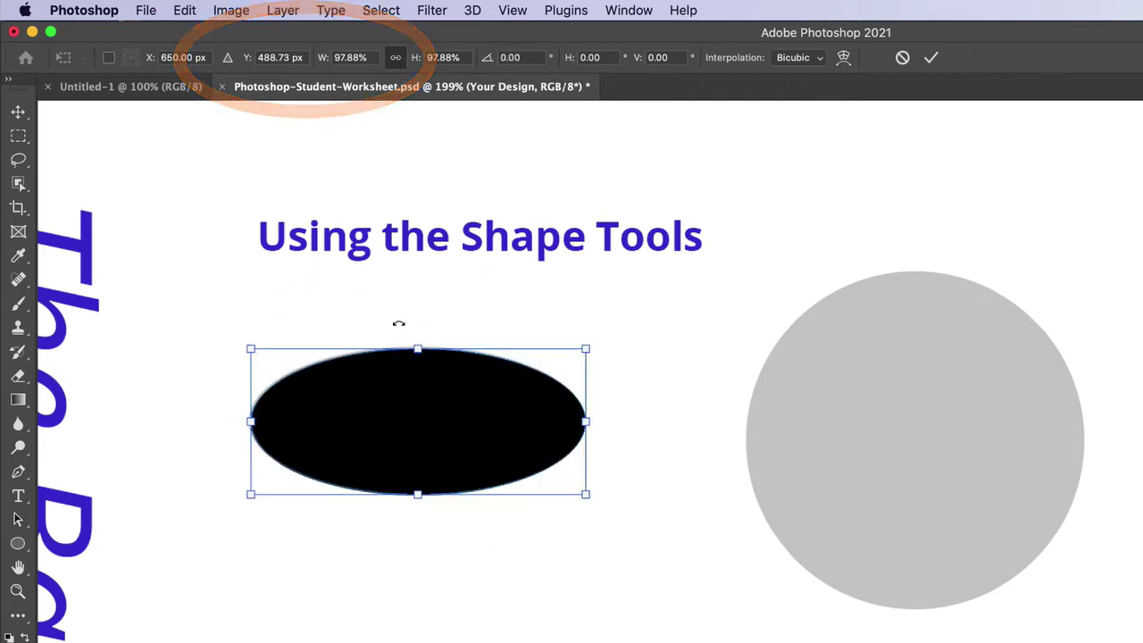
left_click(18, 112)
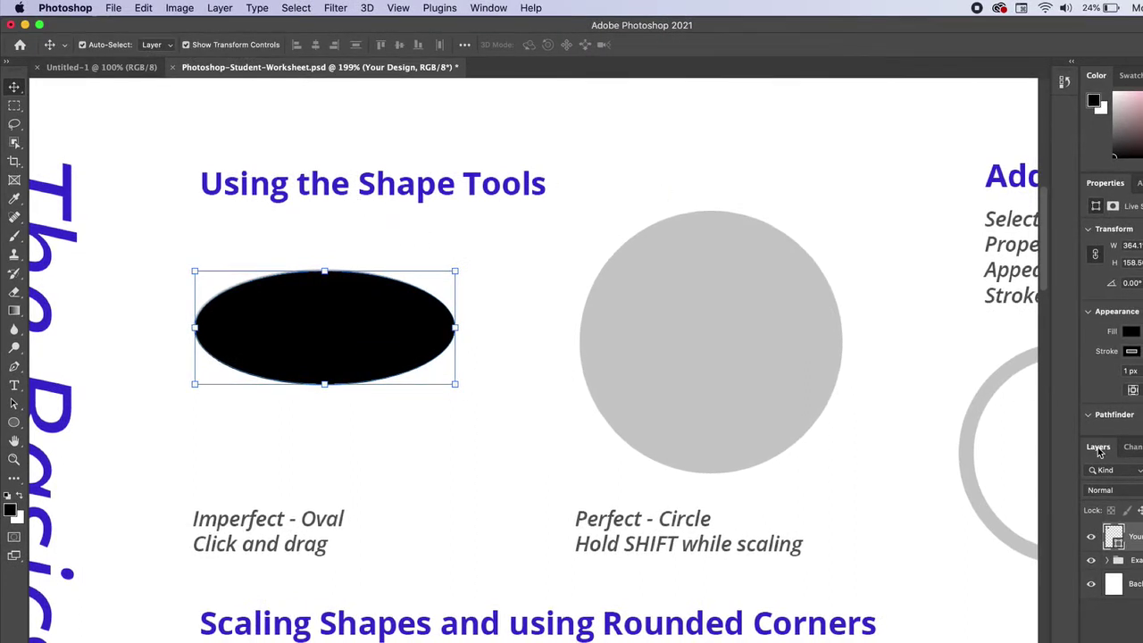
- Float the Layers panel over the canvas and toggle the Your Design layer's visibility, leaving it visible
left_click_drag(1099, 449, 488, 236)
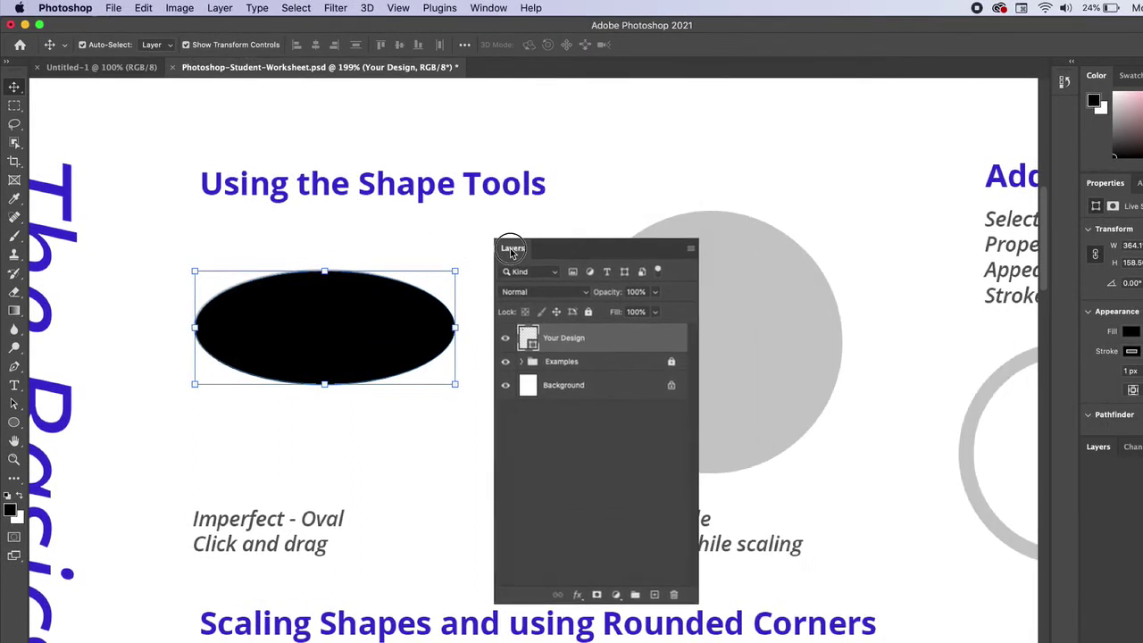
left_click_drag(697, 541, 768, 611)
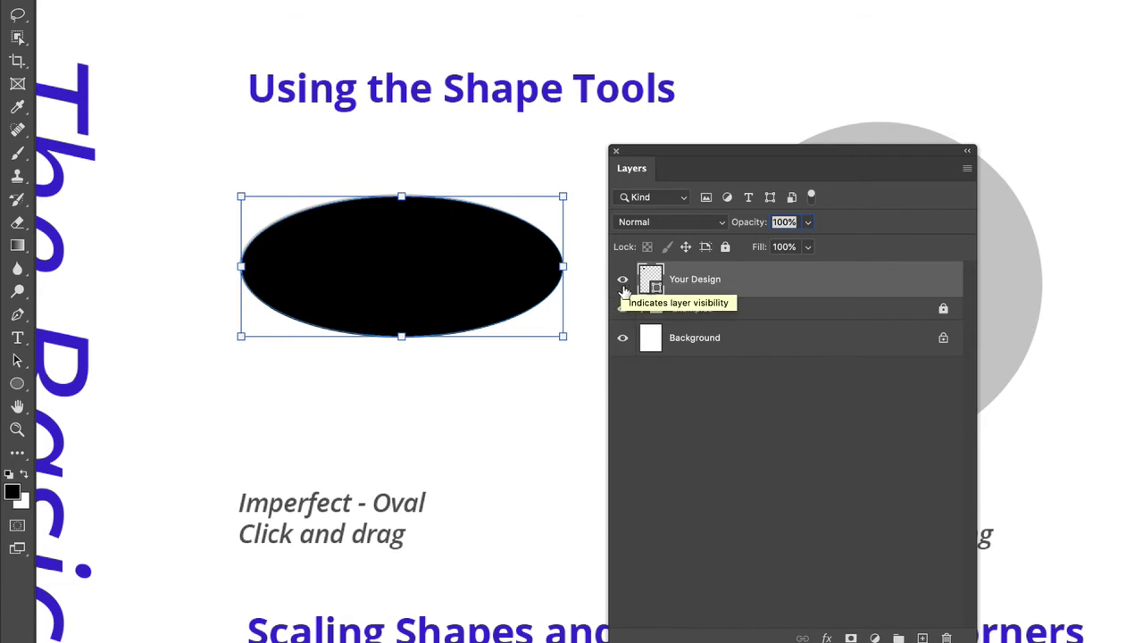
left_click(622, 282)
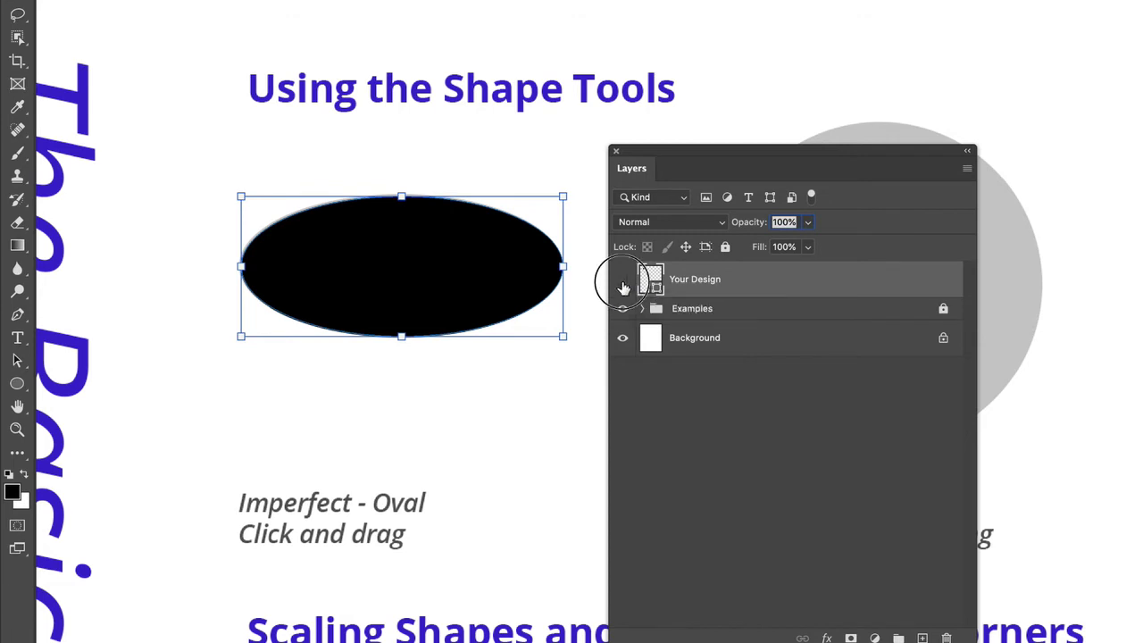
left_click(622, 281)
left_click(622, 283)
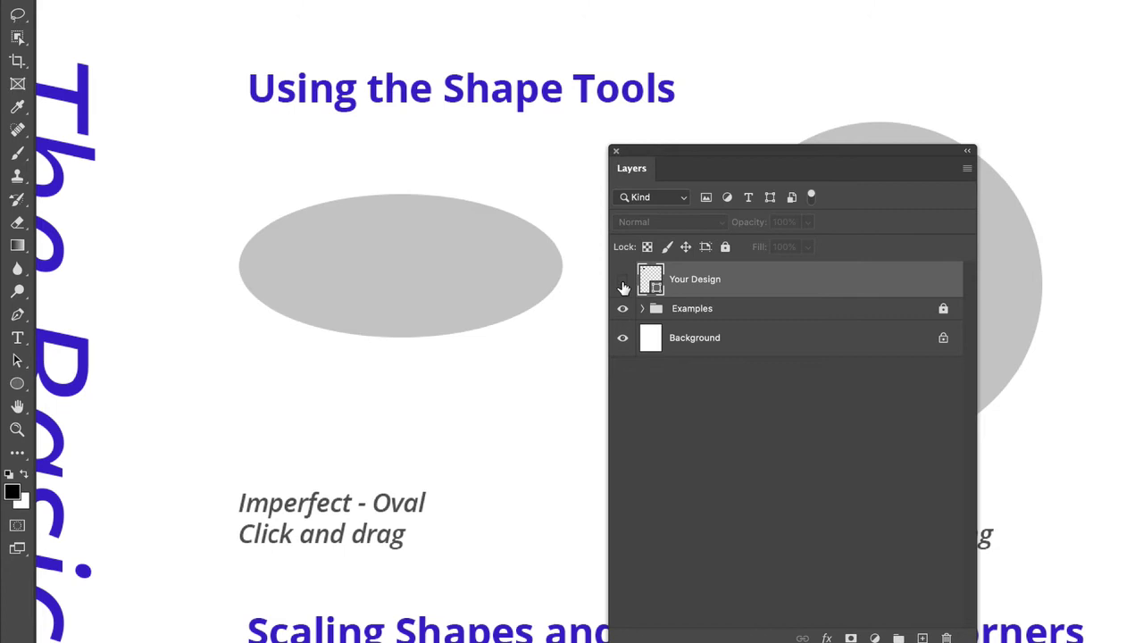
left_click(622, 283)
left_click(622, 283)
left_click(622, 283)
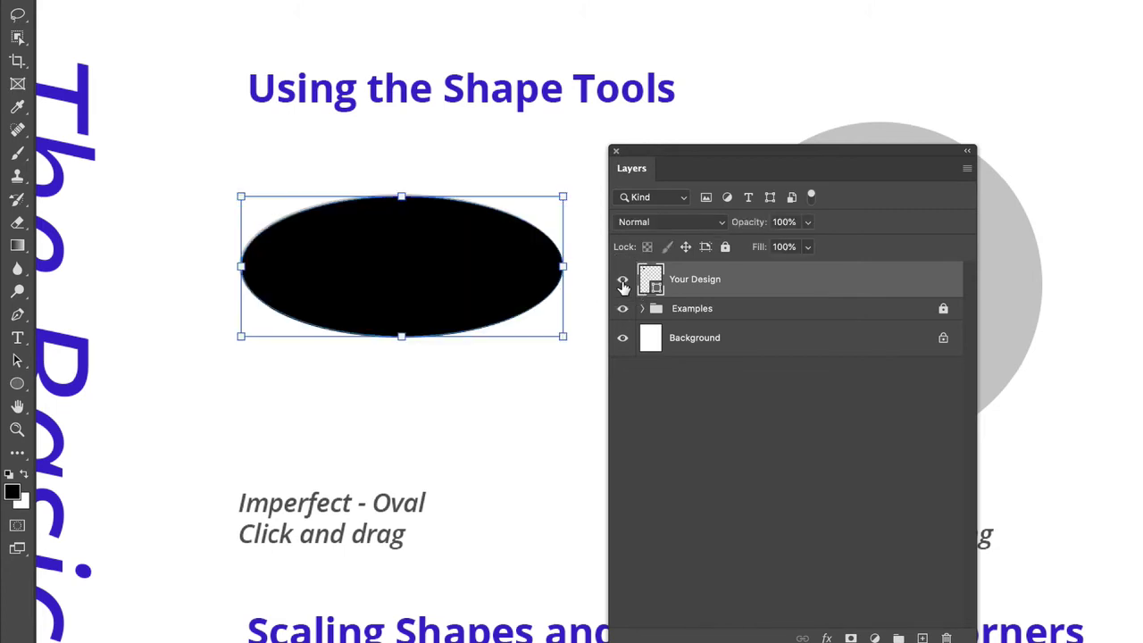
- Rename the Your Design layer to 'oval'
double_click(706, 280)
type("oval")
key("Return")
- Move the floating Layers panel aside and draw a black circle over the grey Perfect - Circle example
left_click_drag(678, 148, 970, 185)
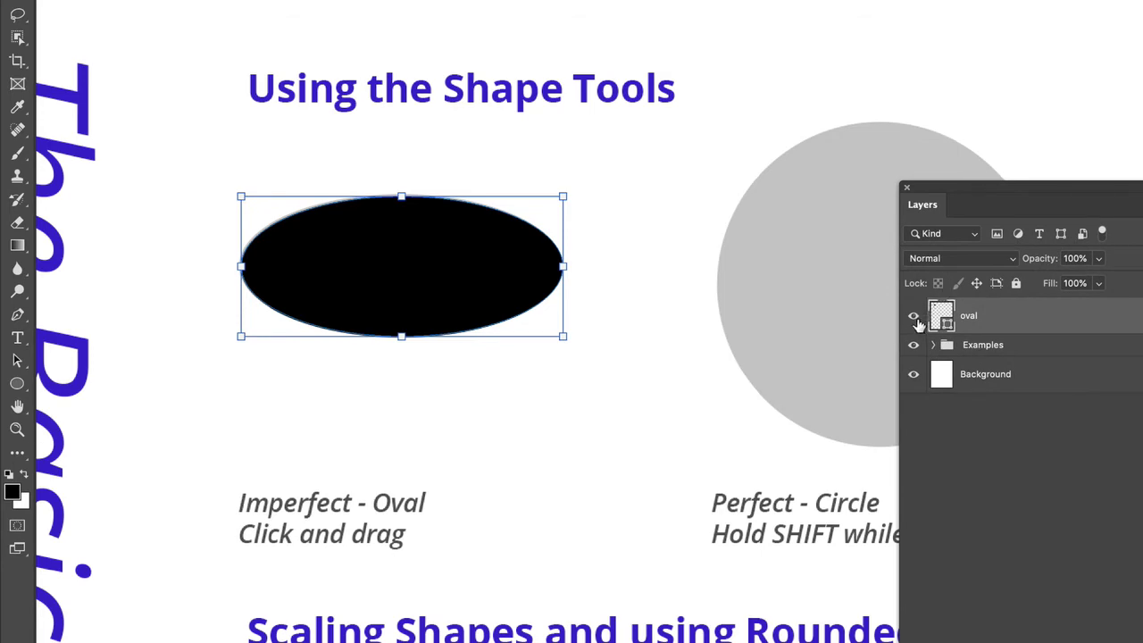
left_click_drag(978, 207, 1141, 272)
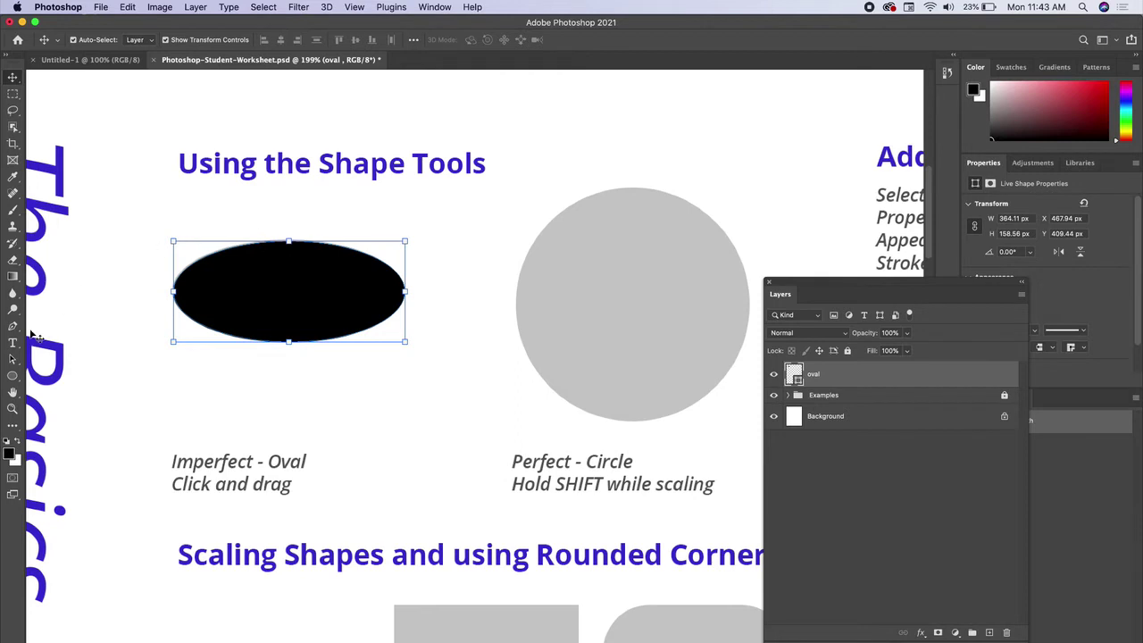
left_click(13, 375)
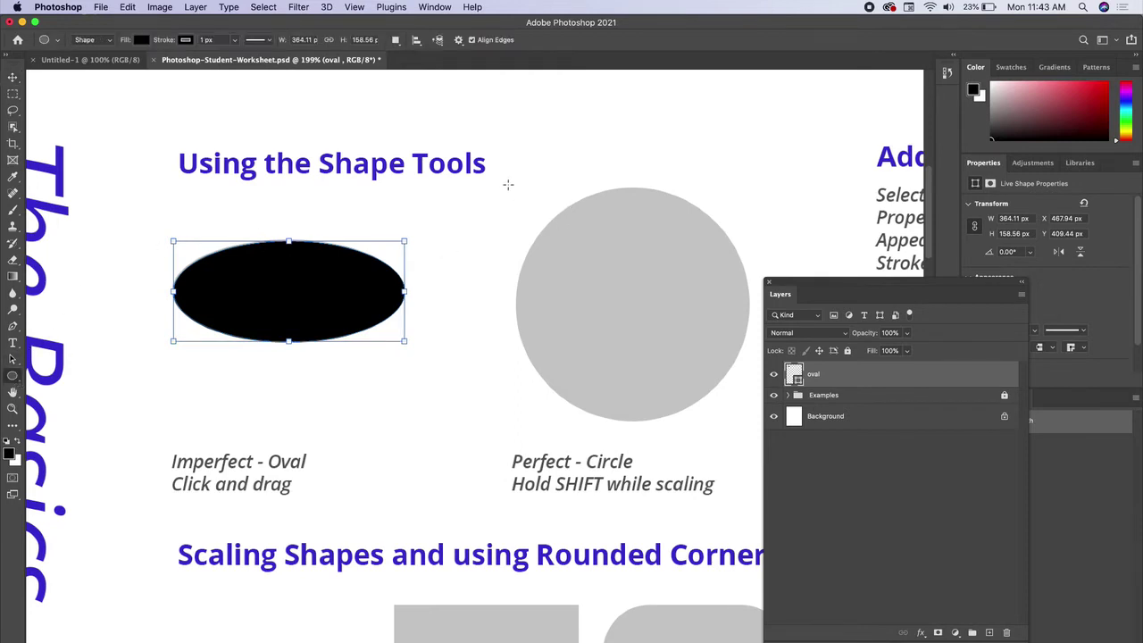
left_click_drag(509, 180, 750, 419)
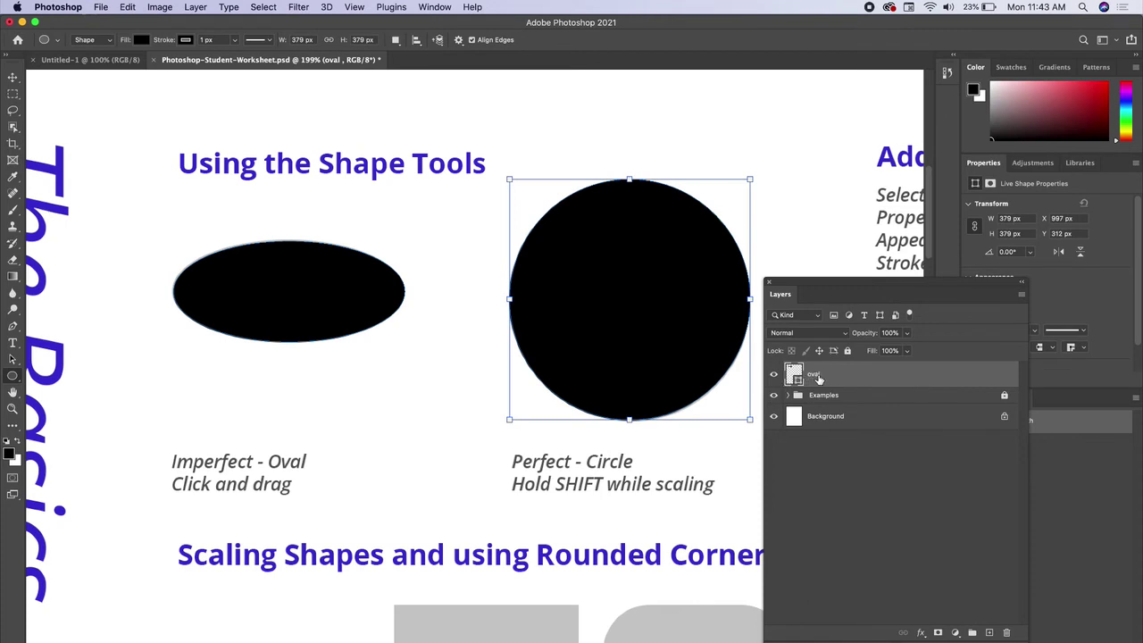
- Nudge the black shapes with the Move tool, then undo to remove the circle from the oval layer
left_click(13, 77)
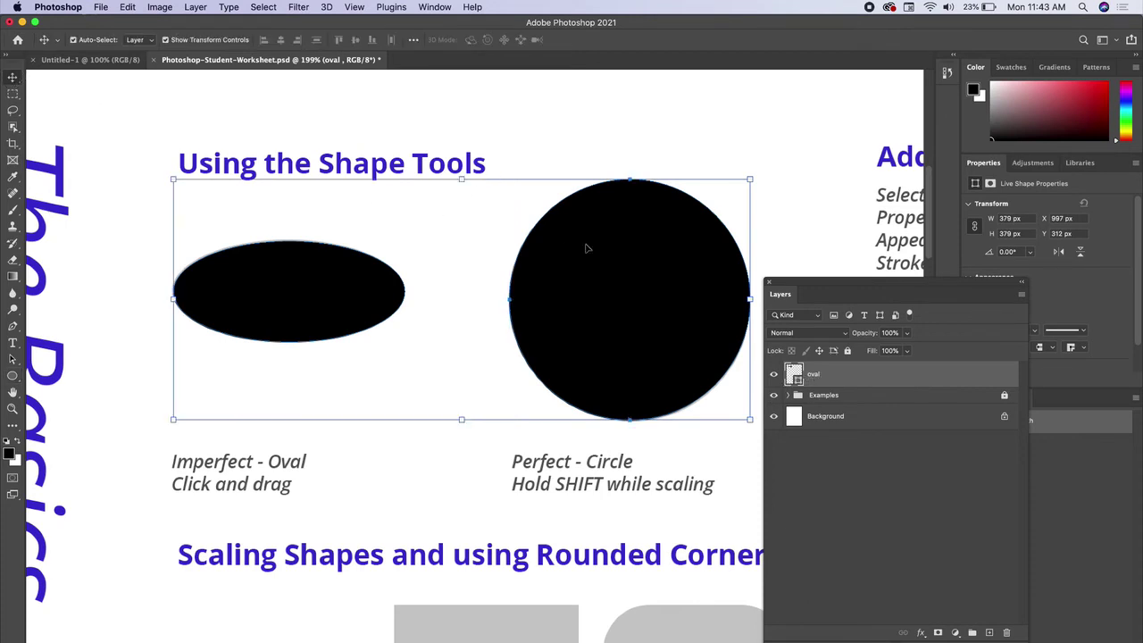
left_click_drag(587, 248, 628, 290)
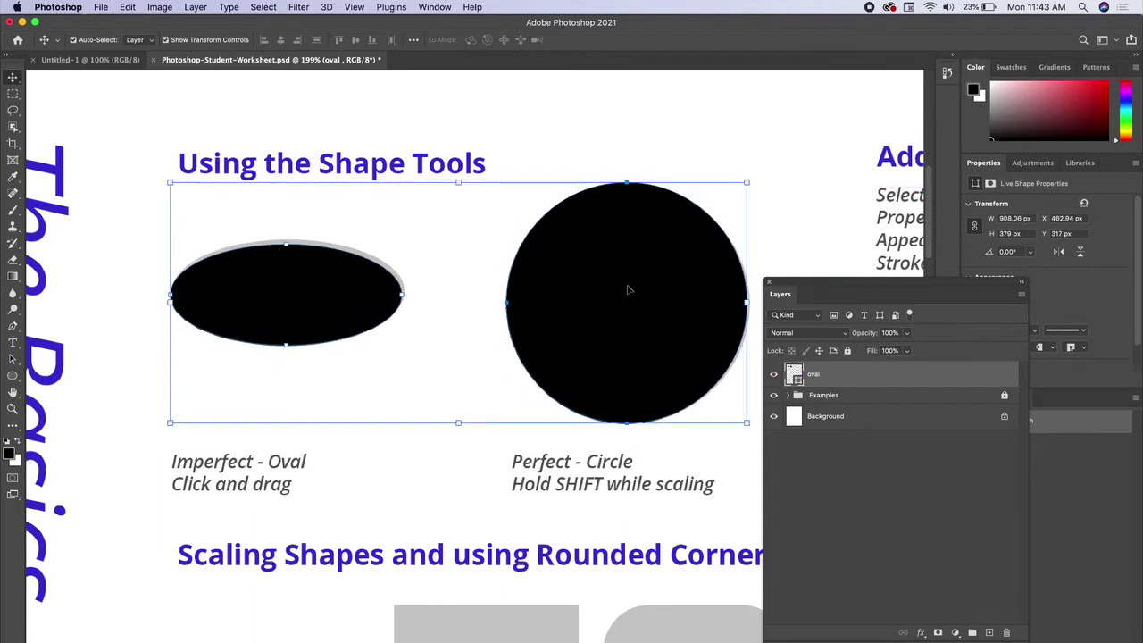
key("super+z")
key("super+z")
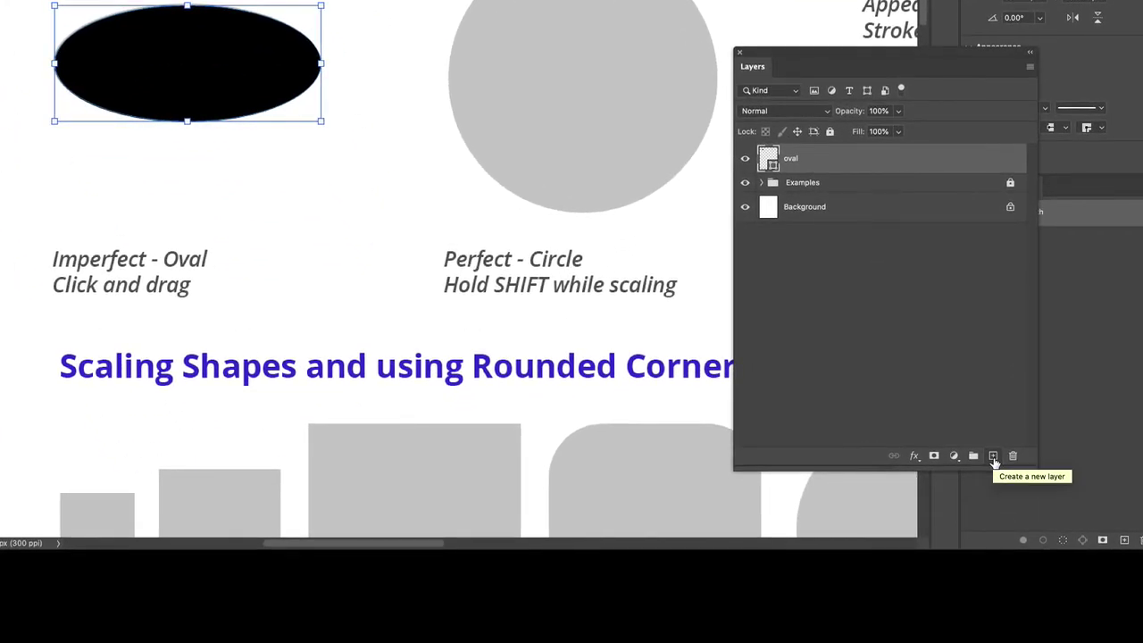
- Add a new layer named 'circle' above the oval layer and select the Ellipse Tool
left_click(993, 458)
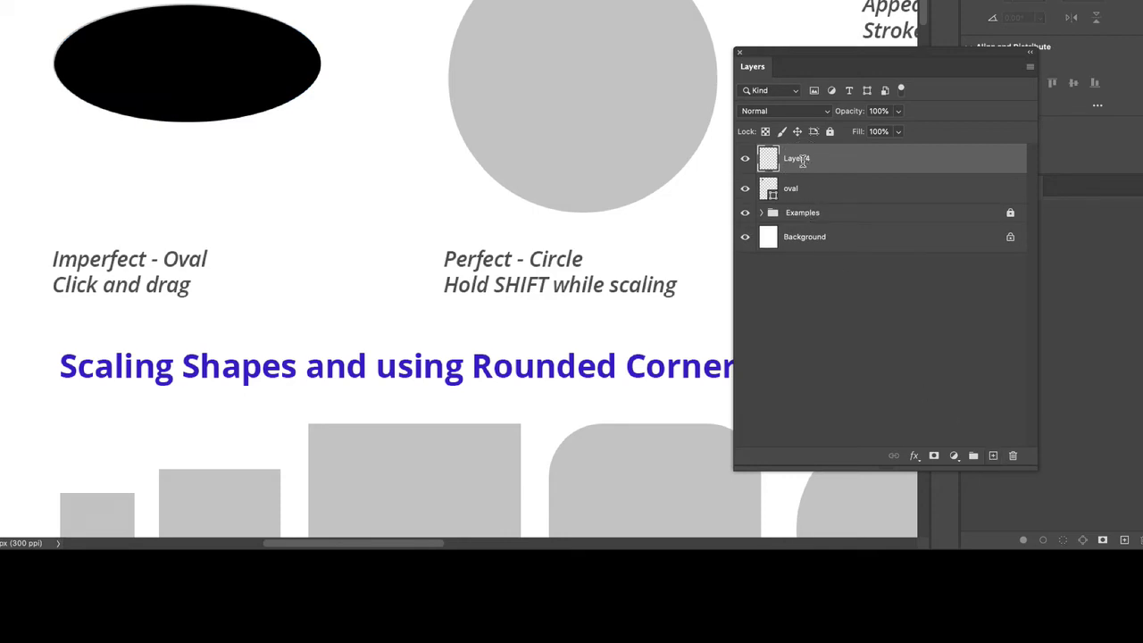
type("circle")
key("Return")
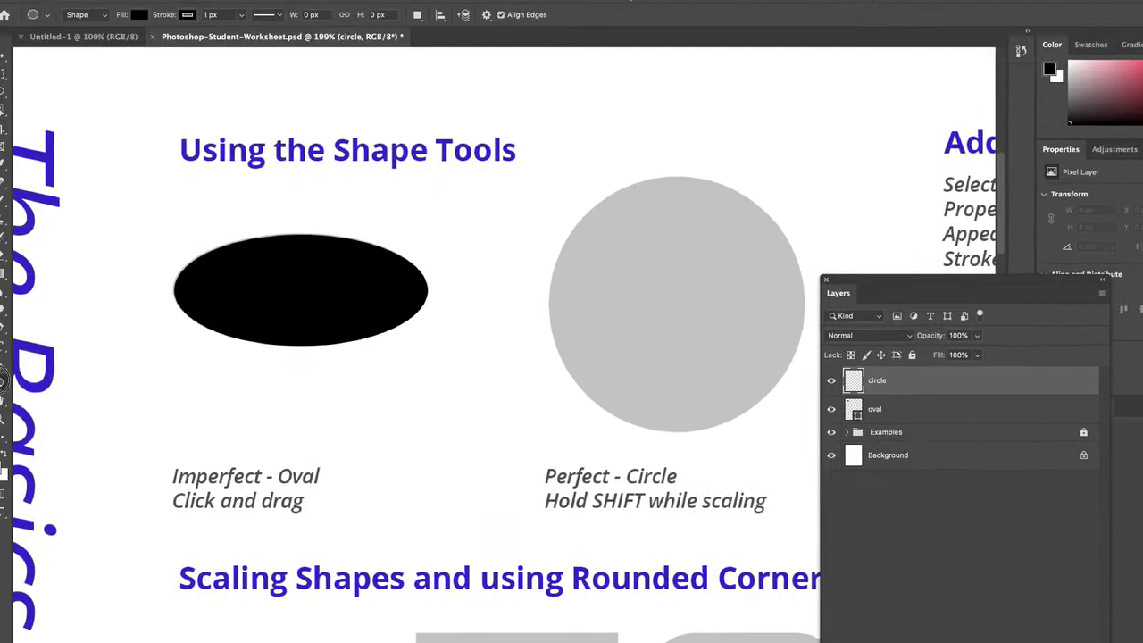
right_click(2, 381)
left_click(62, 404)
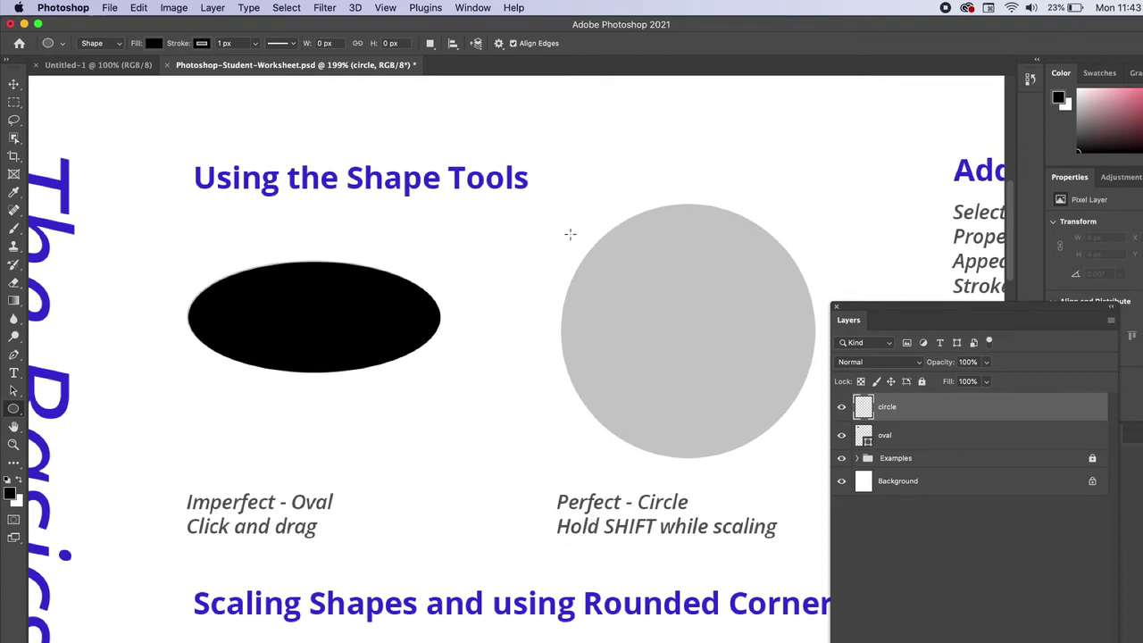
- Draw a 362 × 362 px black perfect circle over the grey example circle, redoing the first attempt
left_click_drag(528, 193, 792, 449)
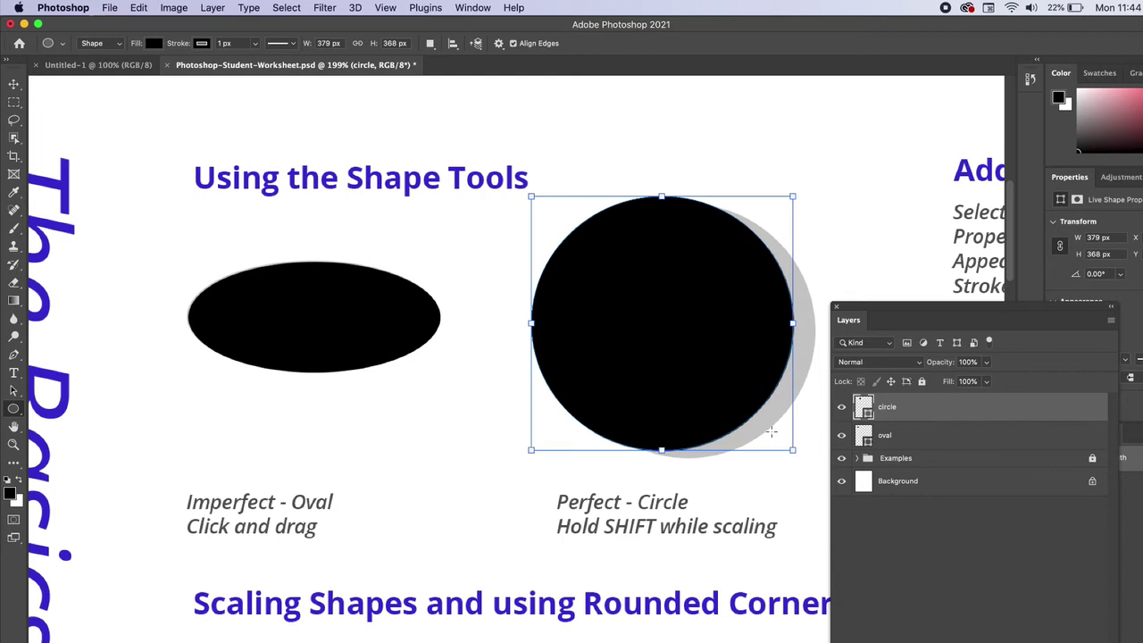
key("super+z")
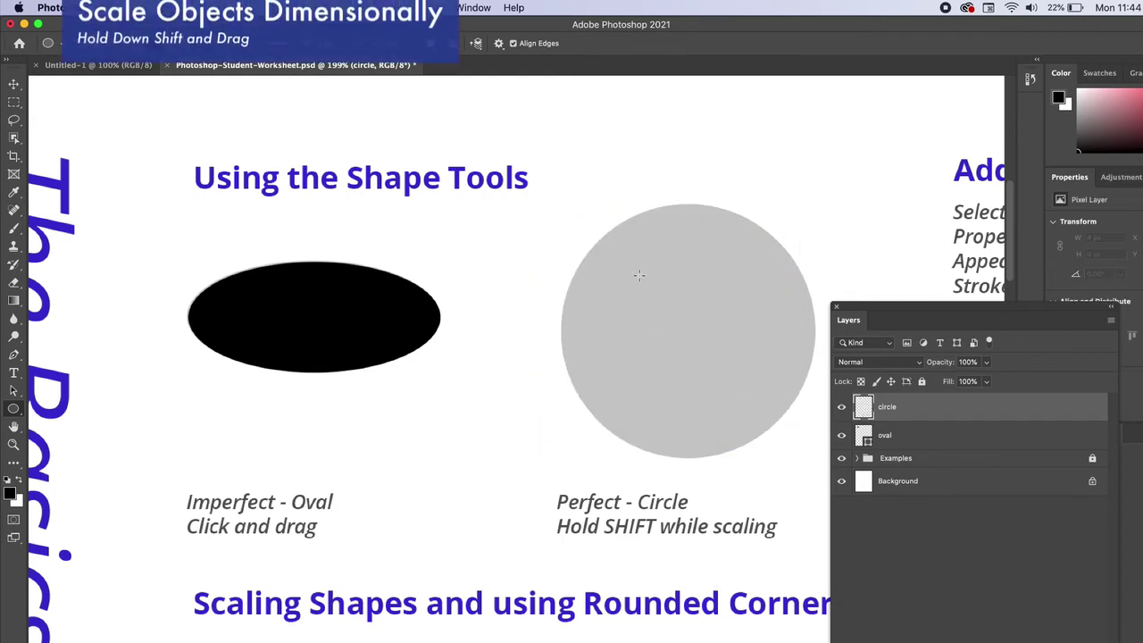
left_click_drag(548, 197, 799, 470)
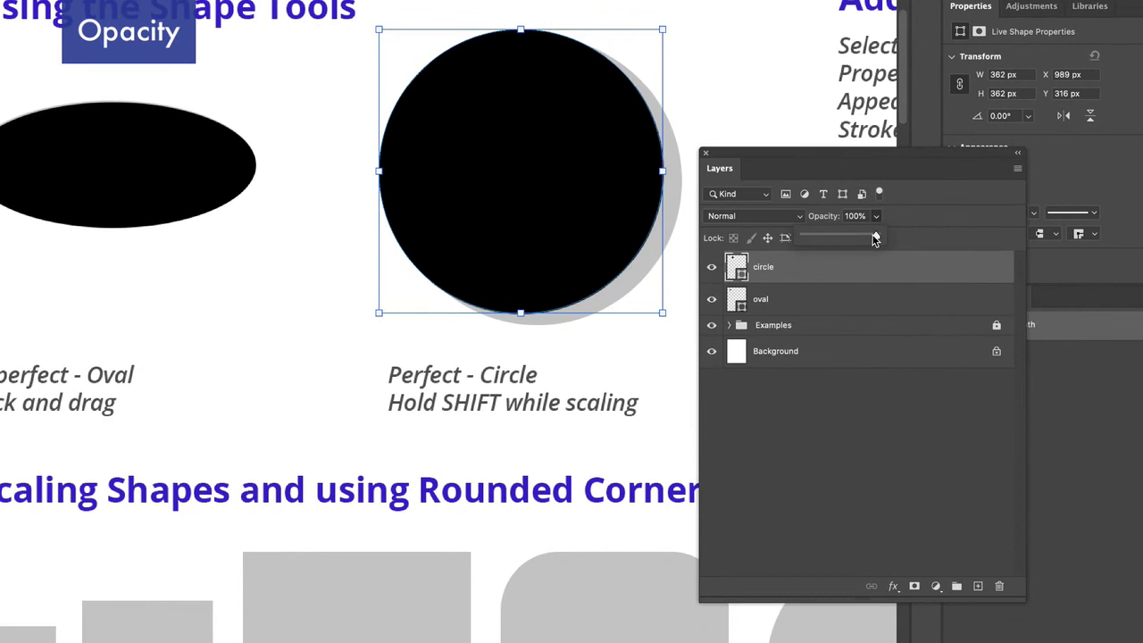
- At 70% layer opacity, move and scale the circle to 101.56% over the grey example, then restore 100%
left_click_drag(889, 234, 854, 238)
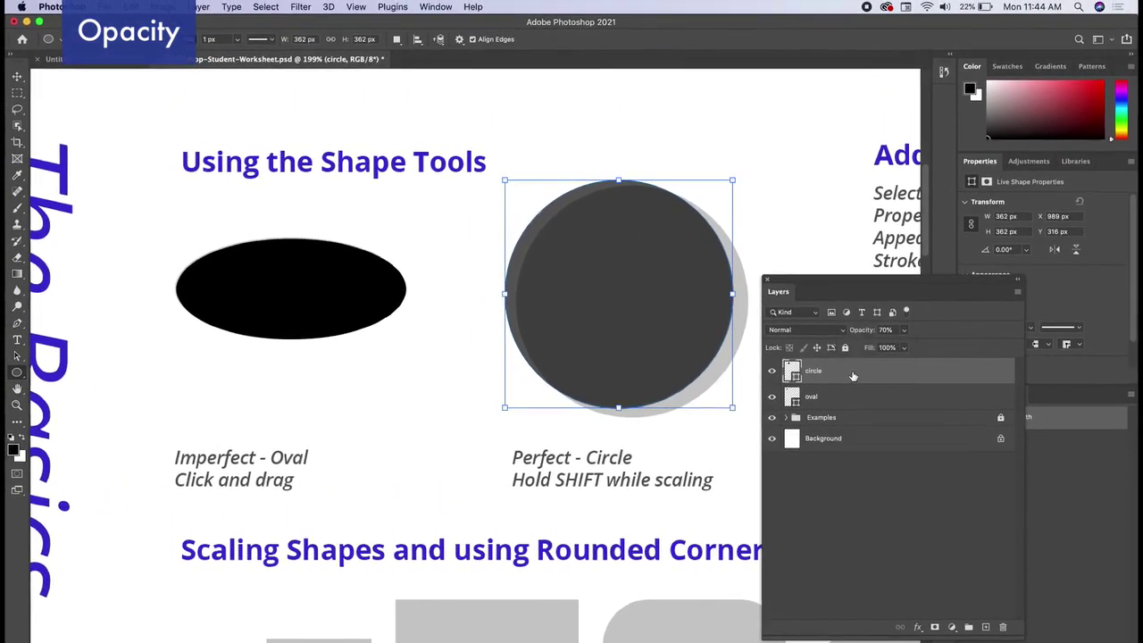
left_click(18, 79)
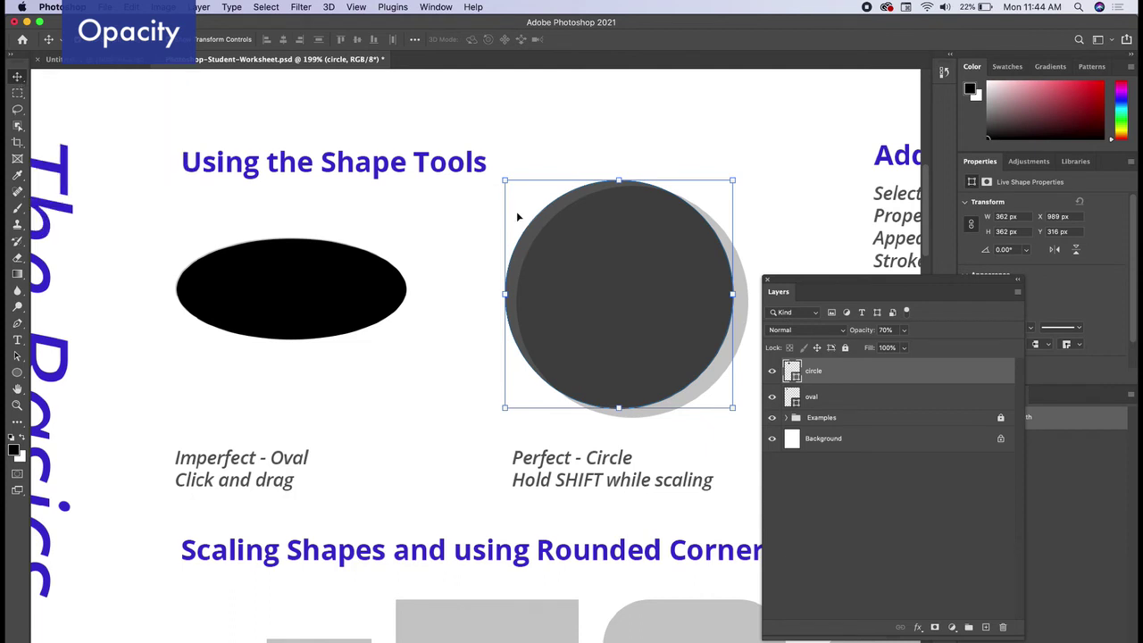
left_click(623, 302)
left_click_drag(623, 302, 633, 310)
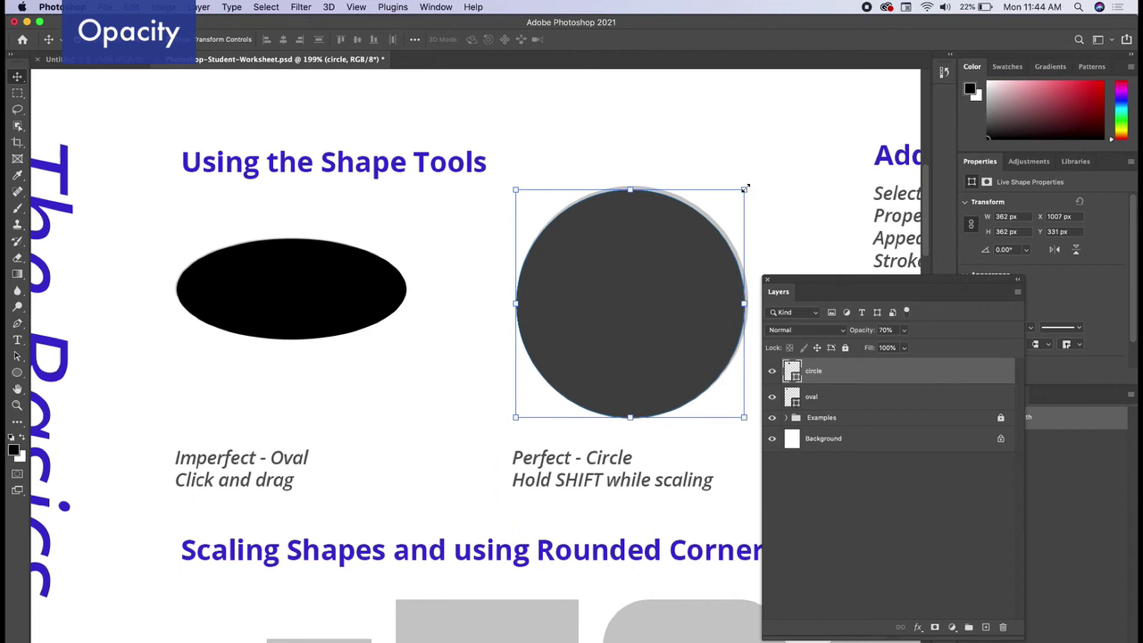
left_click_drag(745, 188, 750, 185)
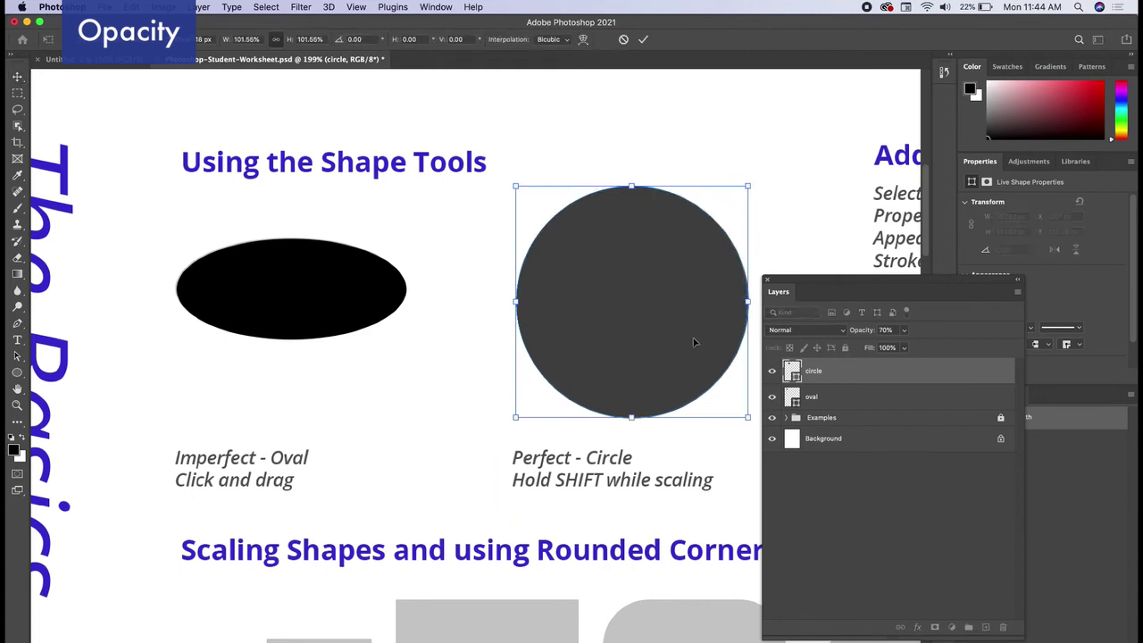
left_click_drag(694, 342, 645, 315)
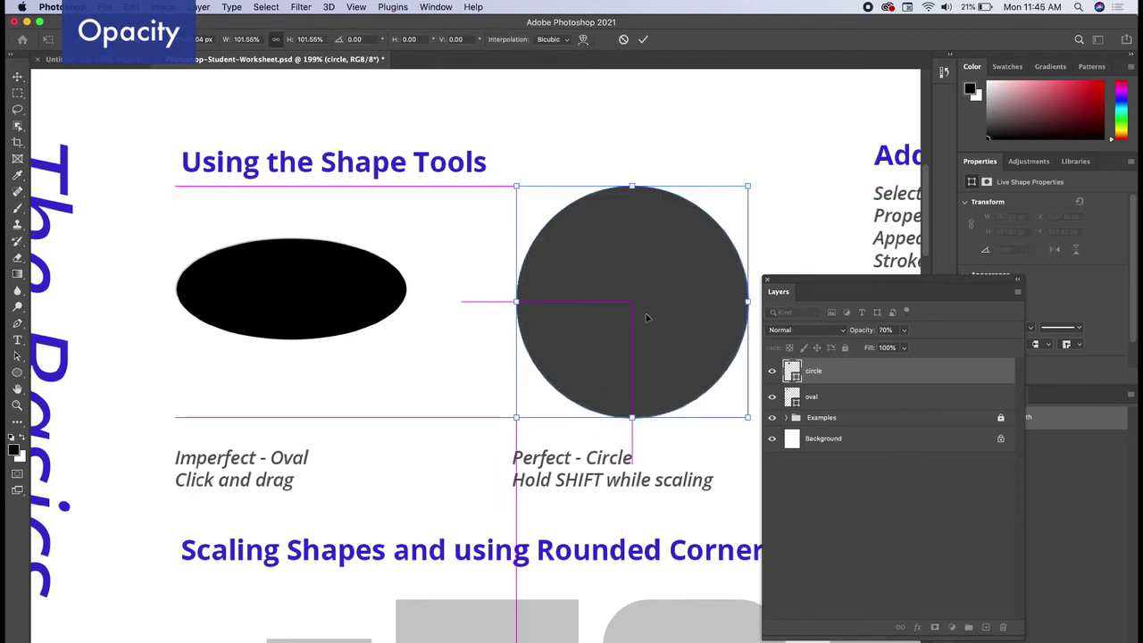
left_click(903, 329)
left_click_drag(904, 347, 950, 337)
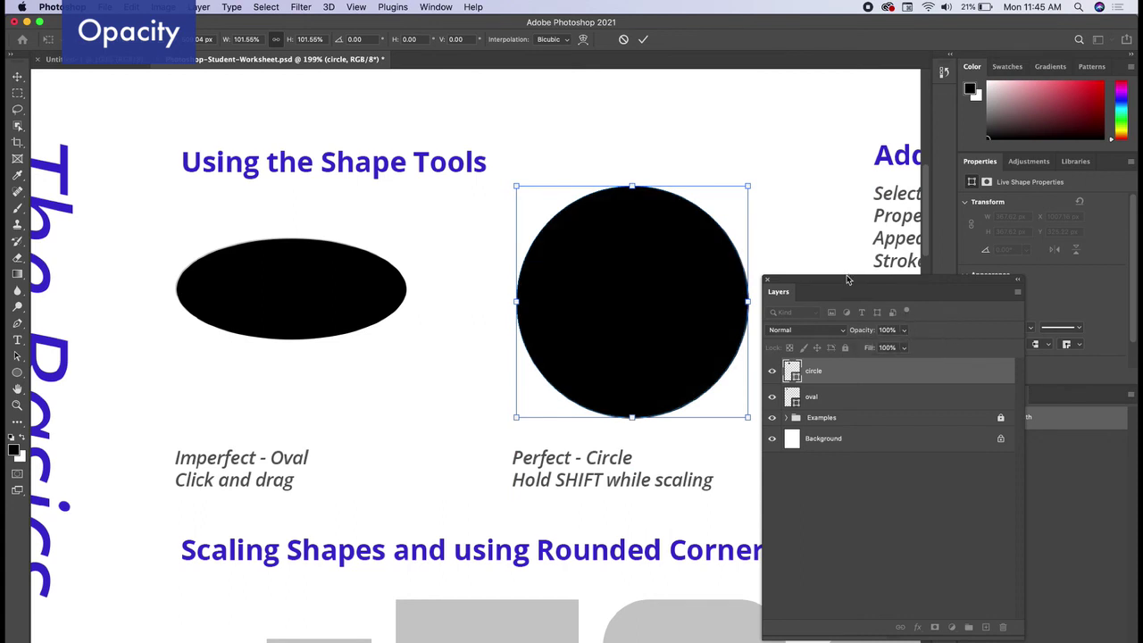
- Commit the circle's resize and toggle the circle and oval layers' visibility to check alignment
left_click_drag(847, 280, 875, 277)
left_click(801, 371)
left_click(802, 372)
double_click(803, 373)
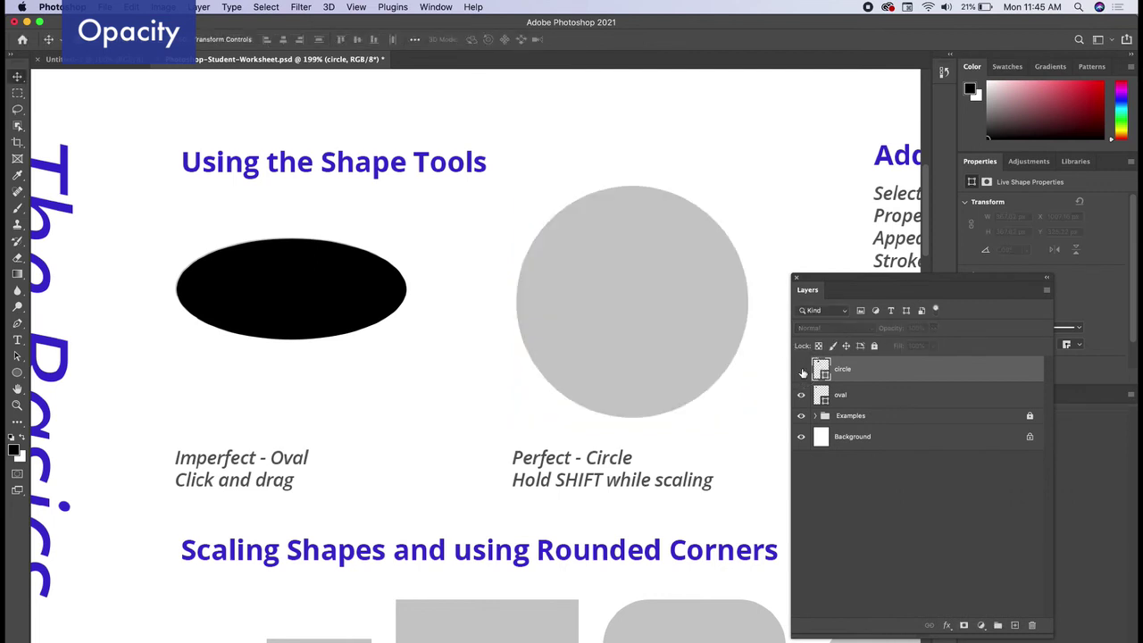
left_click(802, 372)
left_click(801, 396)
left_click(800, 396)
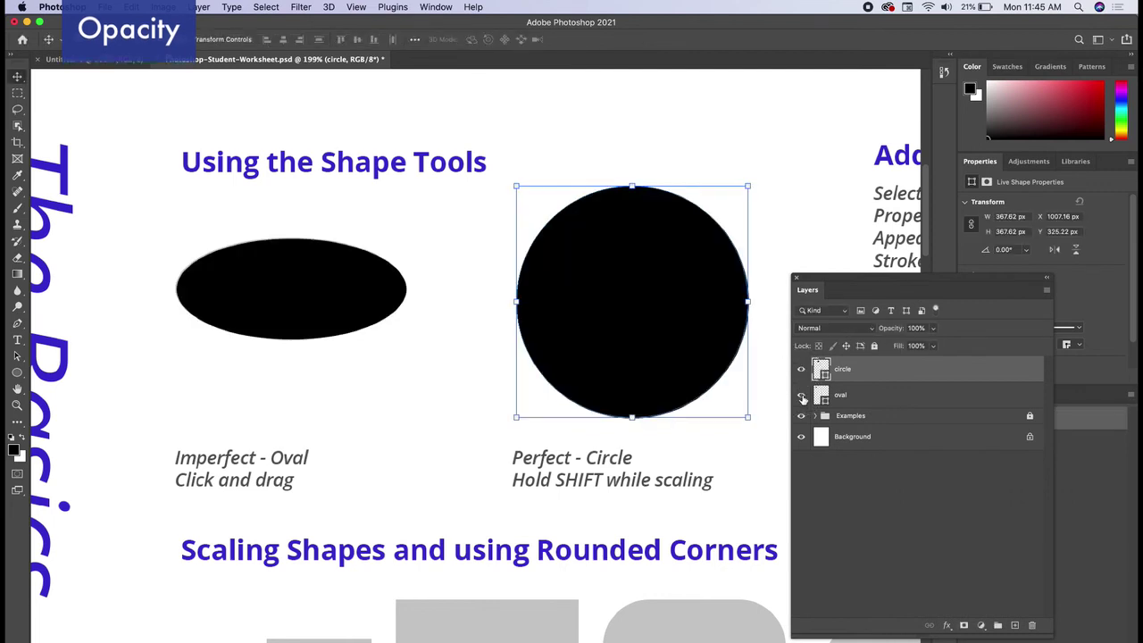
- Nudge the oval and the circle on their own layers over their grey examples
left_click(869, 396)
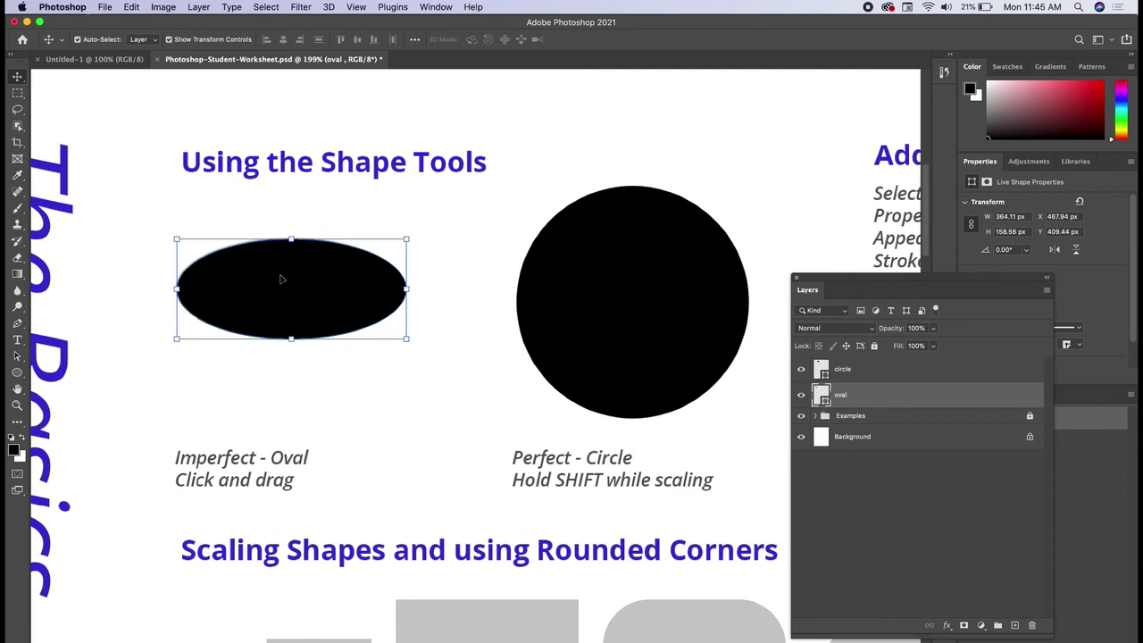
mouse_move(280, 277)
left_mouse_down()
mouse_move(326, 283)
mouse_move(296, 266)
mouse_move(279, 279)
left_mouse_up()
left_click(857, 372)
mouse_move(641, 278)
left_mouse_down()
mouse_move(539, 252)
mouse_move(643, 245)
mouse_move(653, 285)
mouse_move(641, 290)
left_mouse_up()
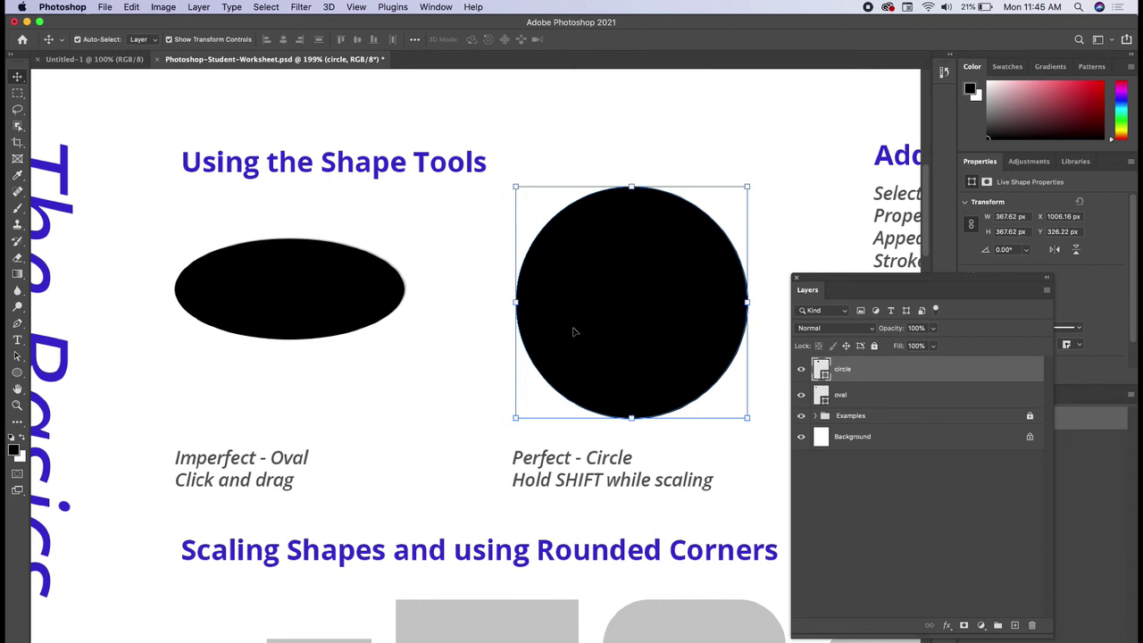
- Merge the circle and oval layers and move them, then undo to keep them separate
left_click(862, 402, "shift")
key("super+e")
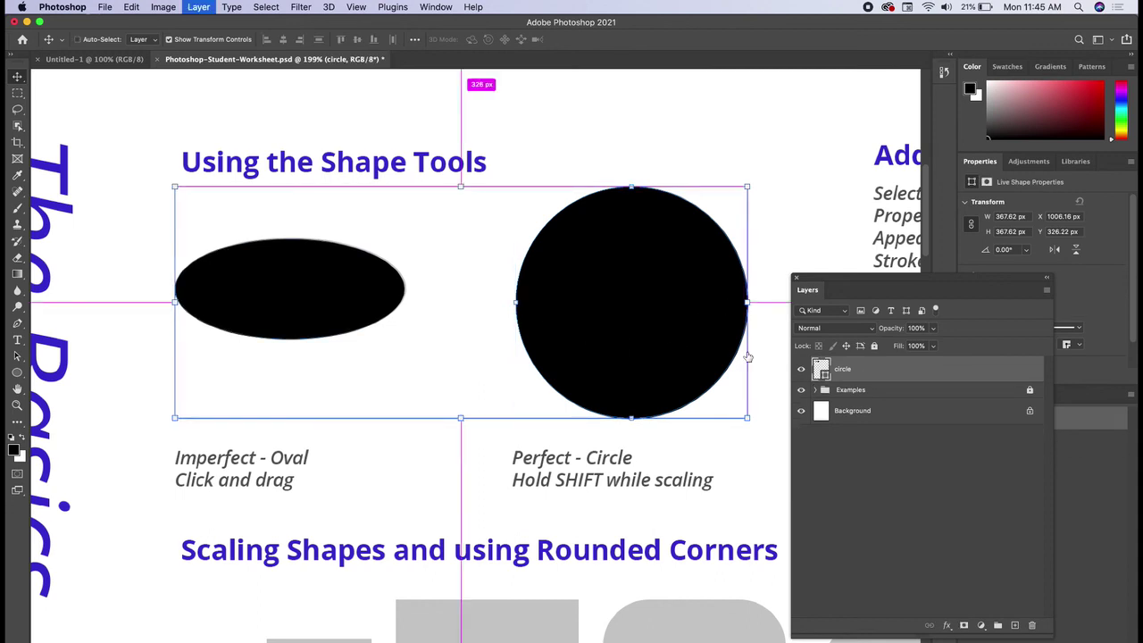
left_click(606, 312)
left_click_drag(606, 312, 649, 310)
key("super+z")
key("super+z")
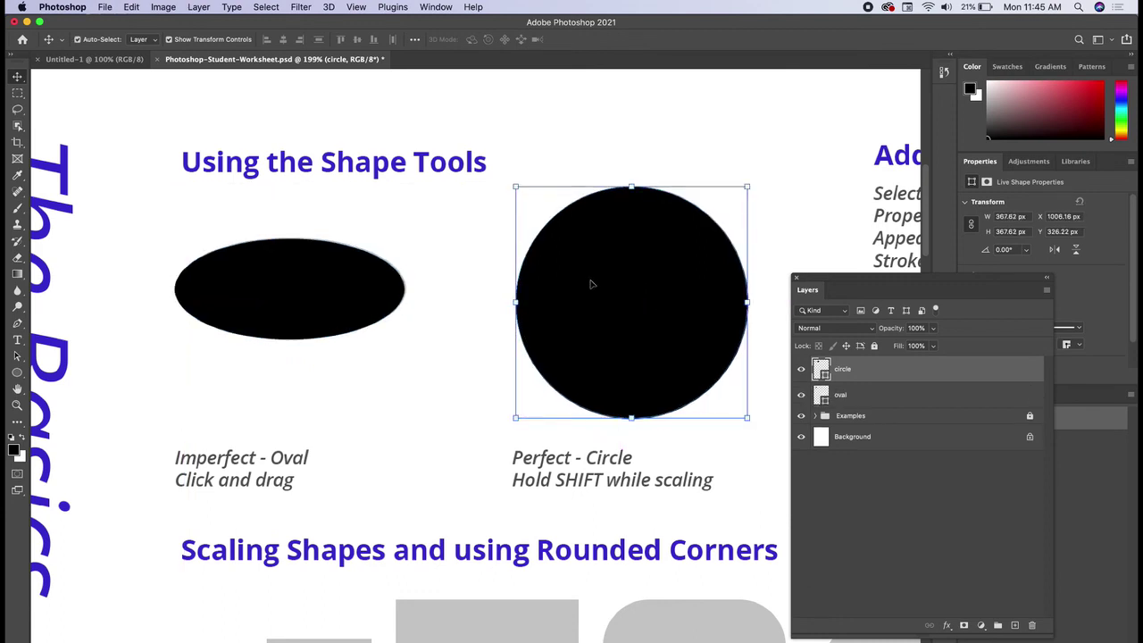